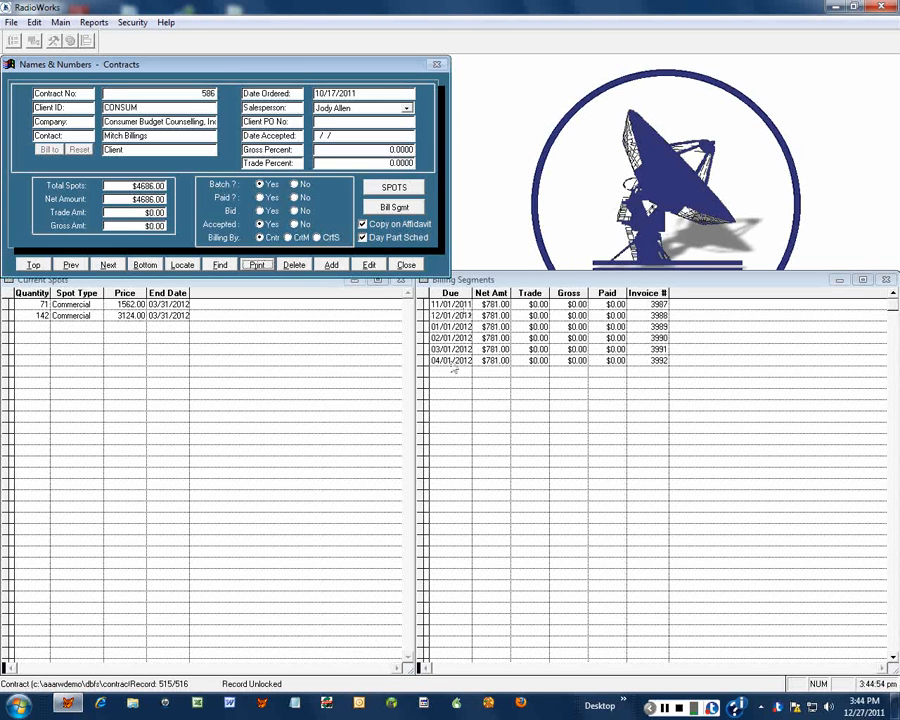
- From the contract's Print options, choose Invoice and Modify Report, then load invoice 3989's layout
{"action": "left_click", "coordinate": [257, 265]}
{"action": "left_click", "coordinate": [258, 266]}
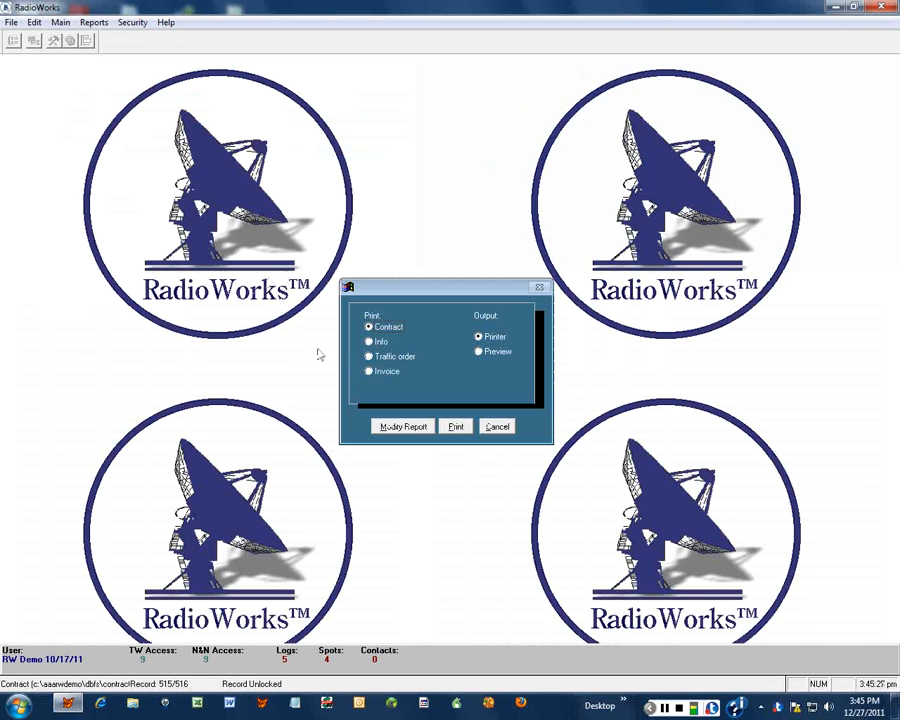
{"action": "left_click", "coordinate": [390, 374]}
{"action": "left_click", "coordinate": [390, 374]}
{"action": "left_click", "coordinate": [397, 428]}
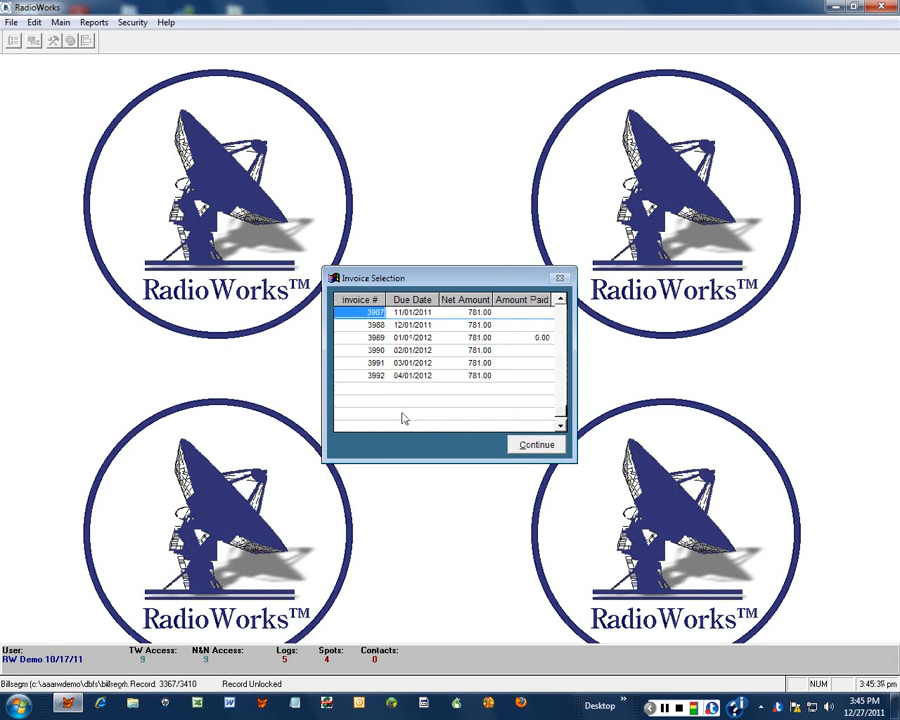
{"action": "left_click", "coordinate": [408, 337]}
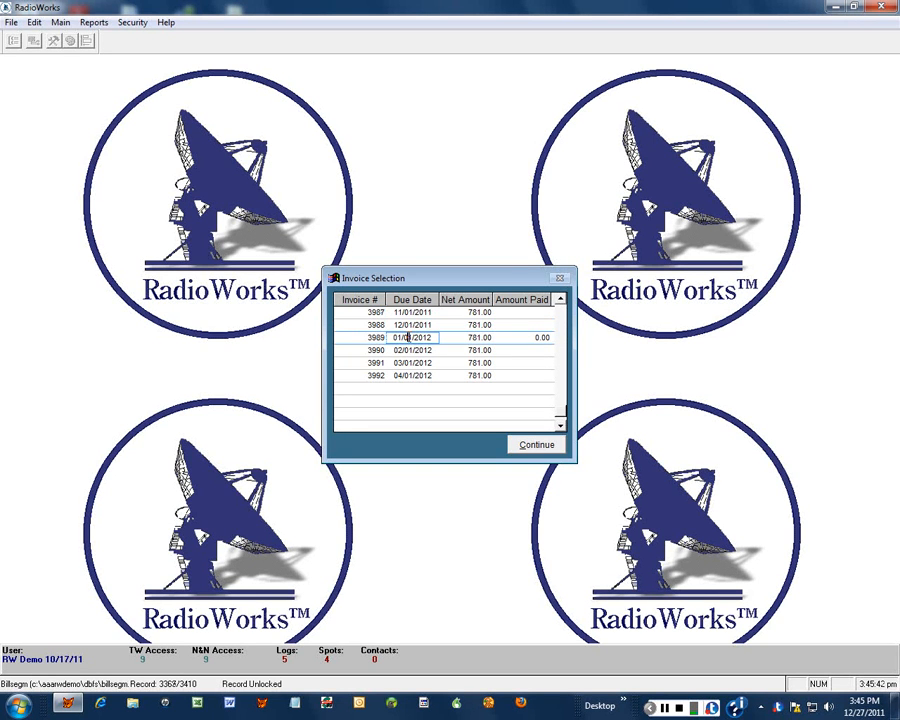
{"action": "left_click", "coordinate": [517, 448]}
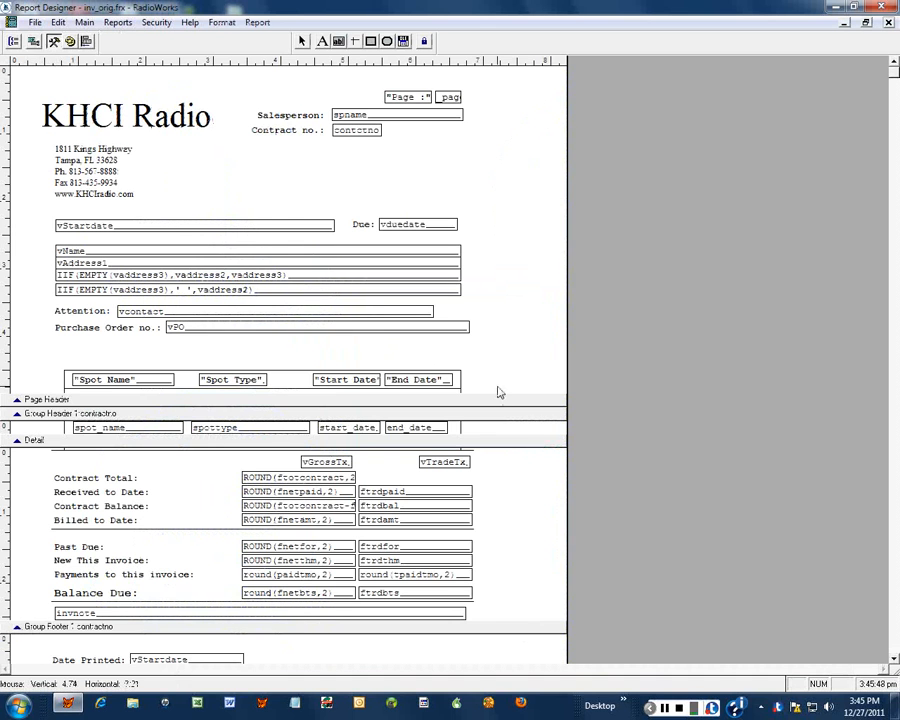
{"action": "right_click", "coordinate": [303, 173]}
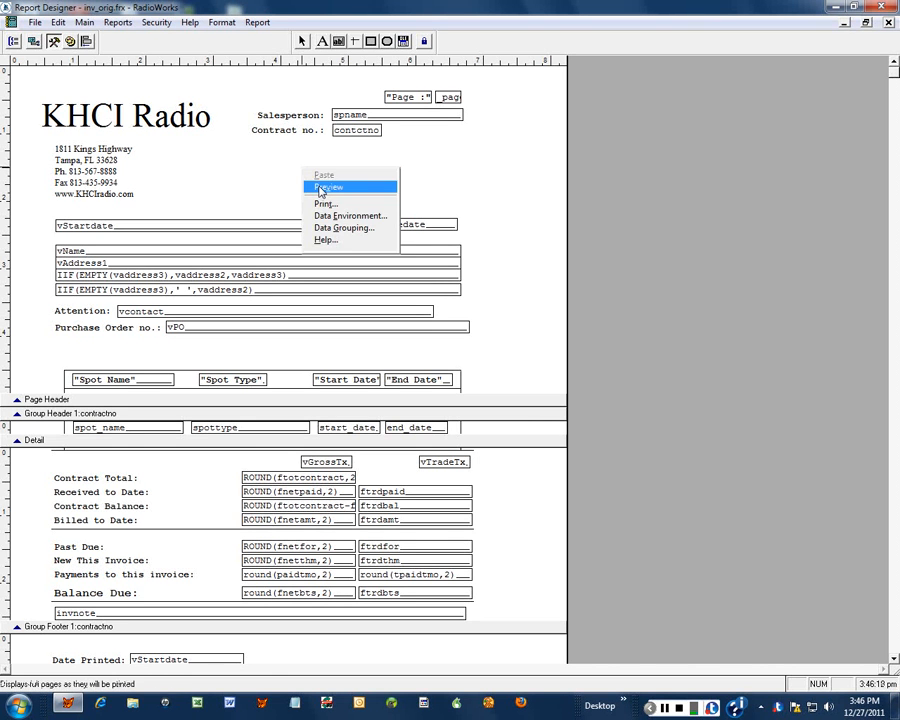
{"action": "left_click", "coordinate": [321, 189]}
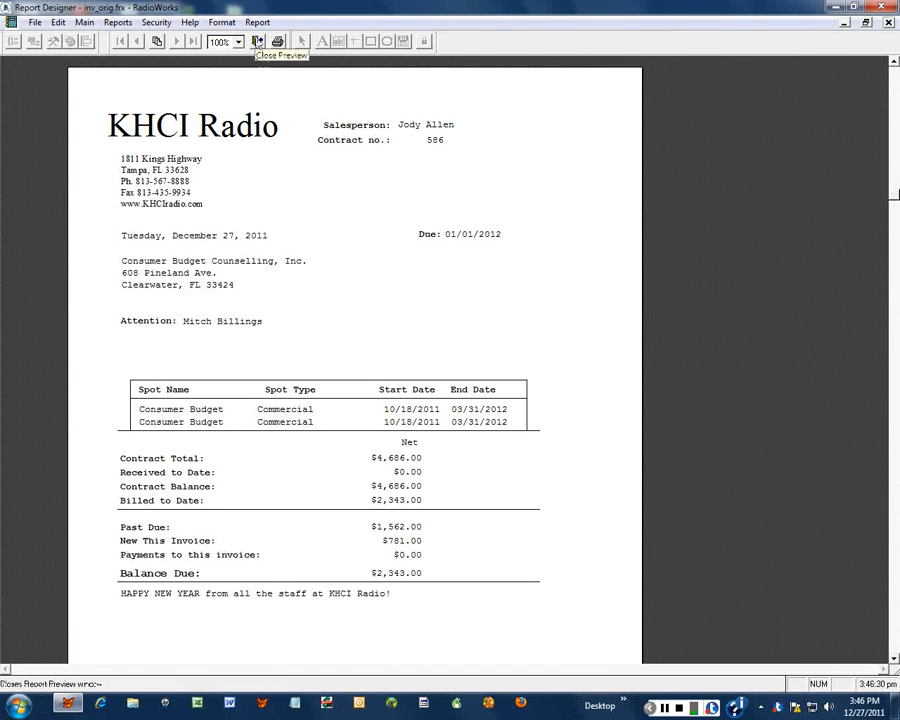
{"action": "left_click", "coordinate": [257, 41]}
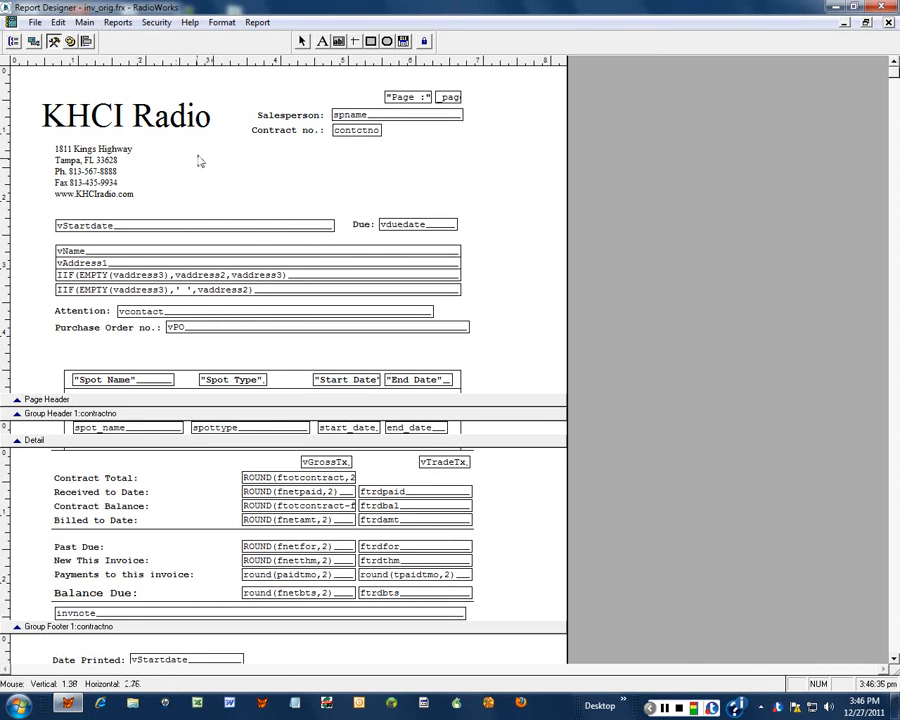
- Turn the Report Controls toolbar off and back on, then select and deselect the KHCI Radio title
{"action": "left_click", "coordinate": [54, 41]}
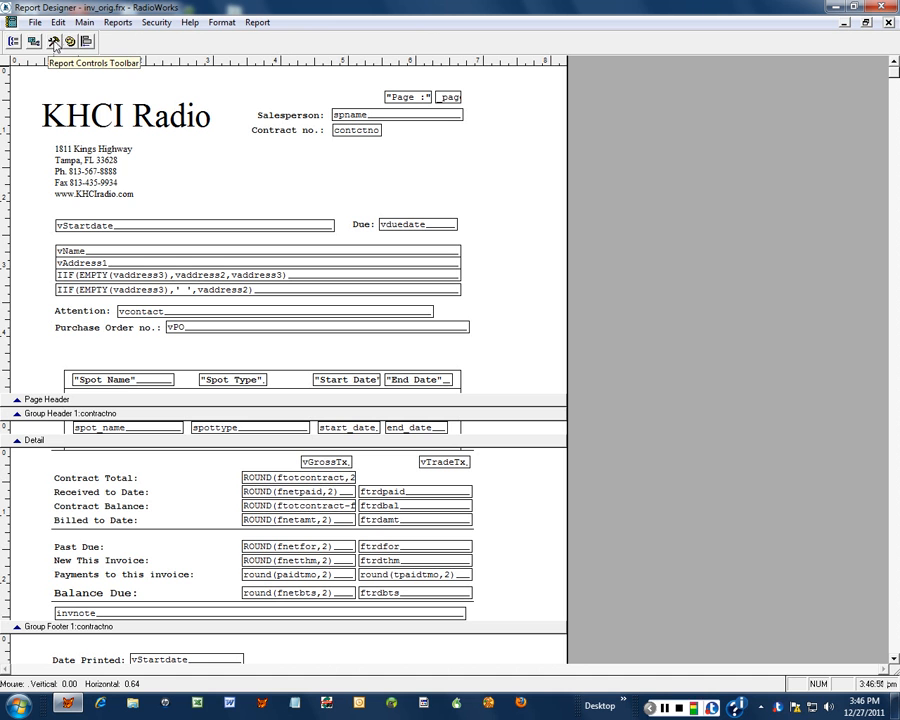
{"action": "left_click", "coordinate": [54, 42]}
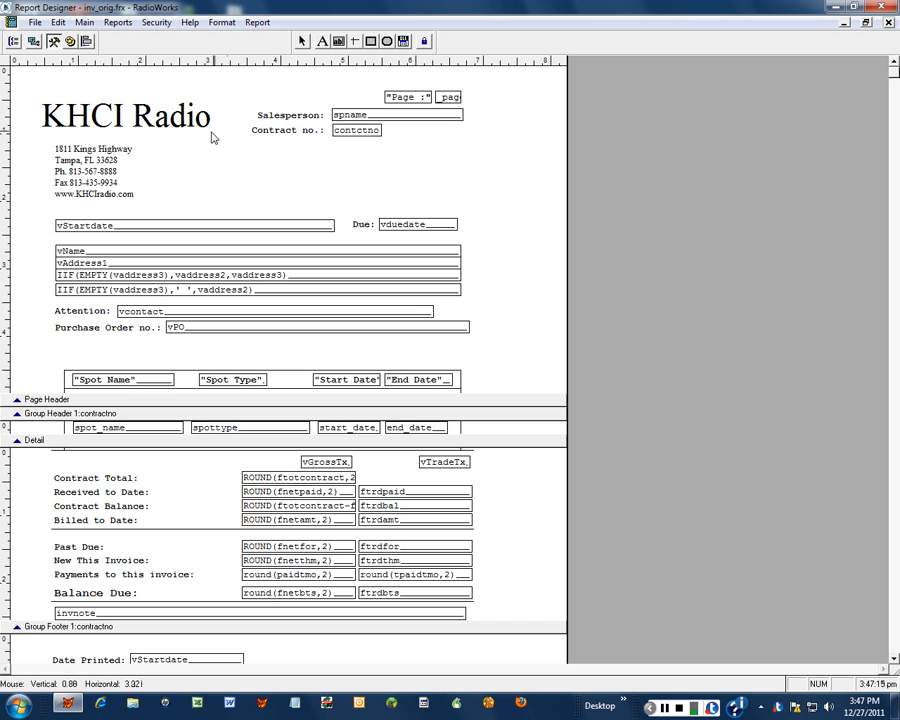
{"action": "left_click", "coordinate": [110, 118]}
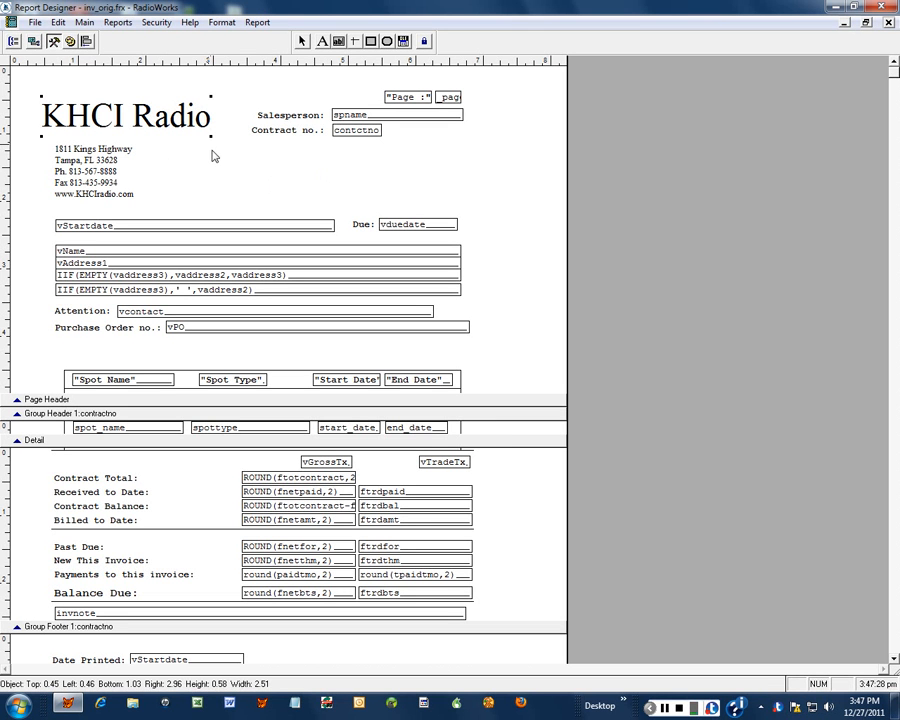
{"action": "left_click", "coordinate": [273, 109]}
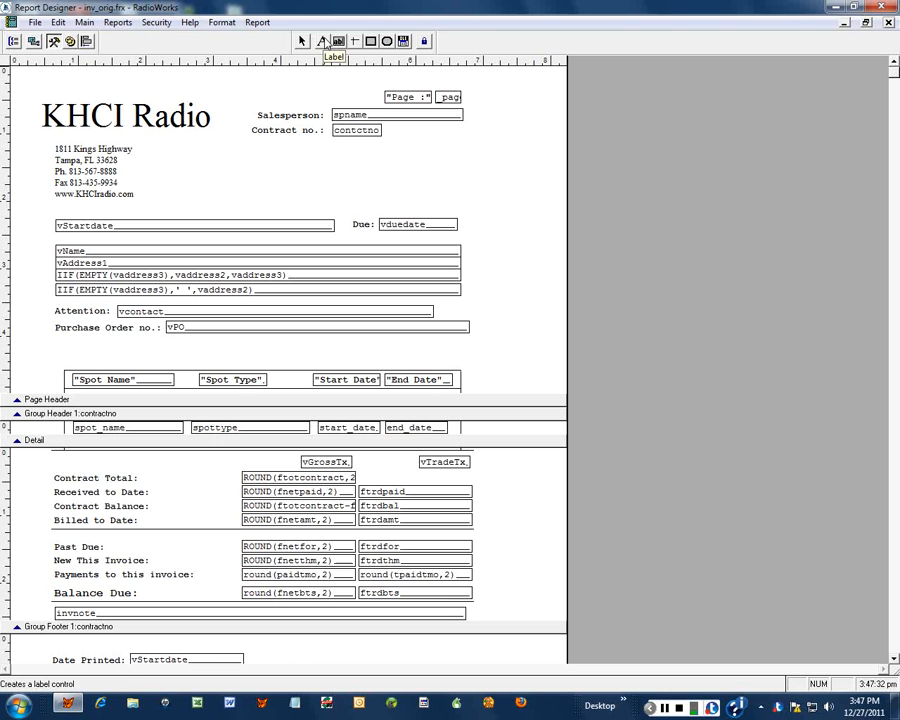
{"action": "left_click", "coordinate": [324, 43]}
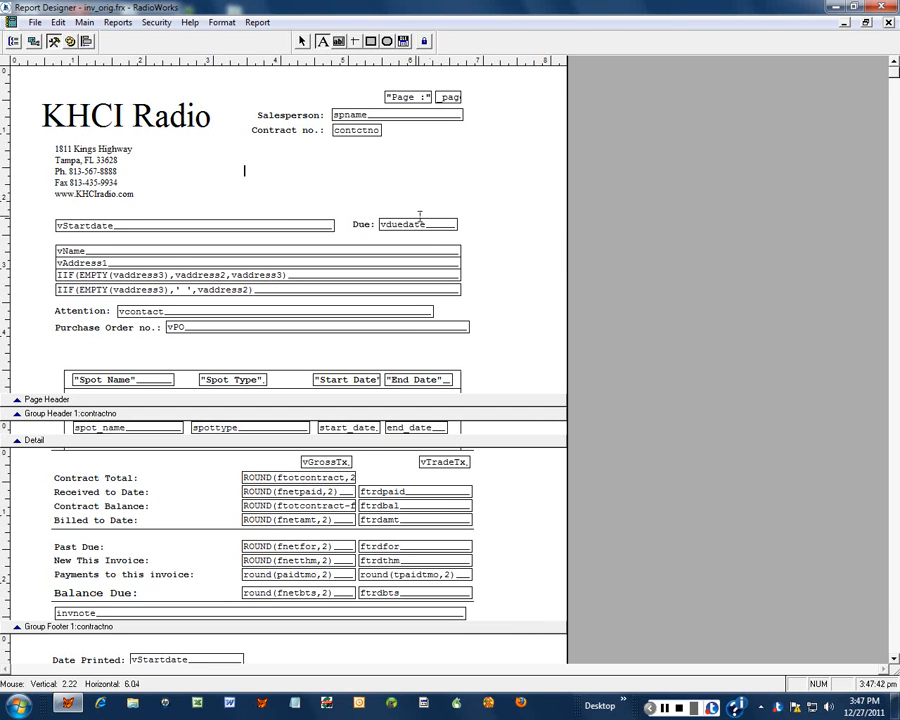
{"action": "type", "text": "Hi"}
{"action": "left_click", "coordinate": [342, 171]}
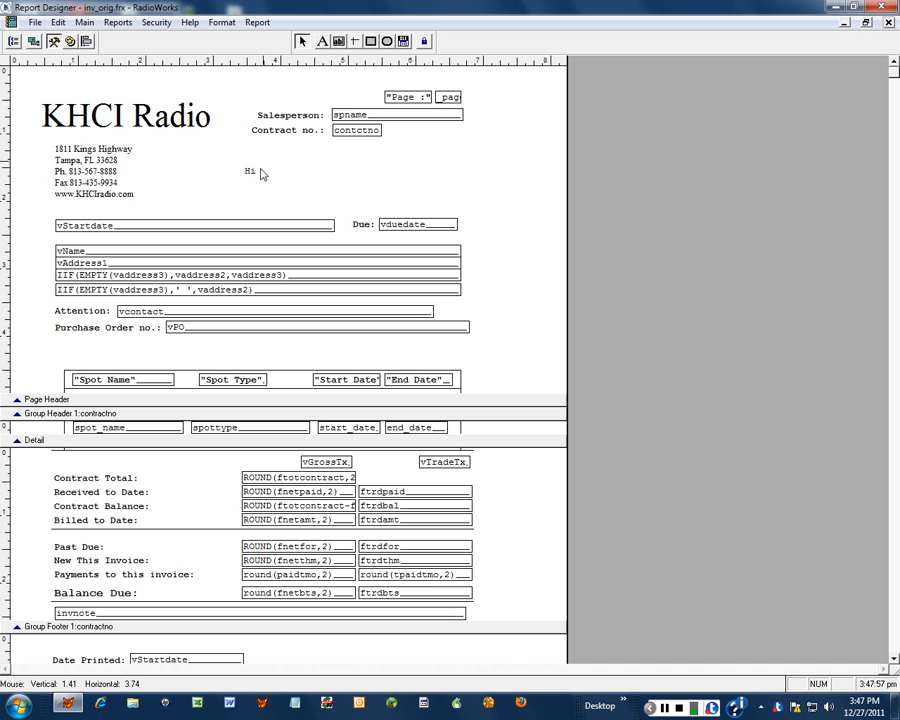
{"action": "left_click", "coordinate": [252, 175]}
{"action": "left_click", "coordinate": [252, 175]}
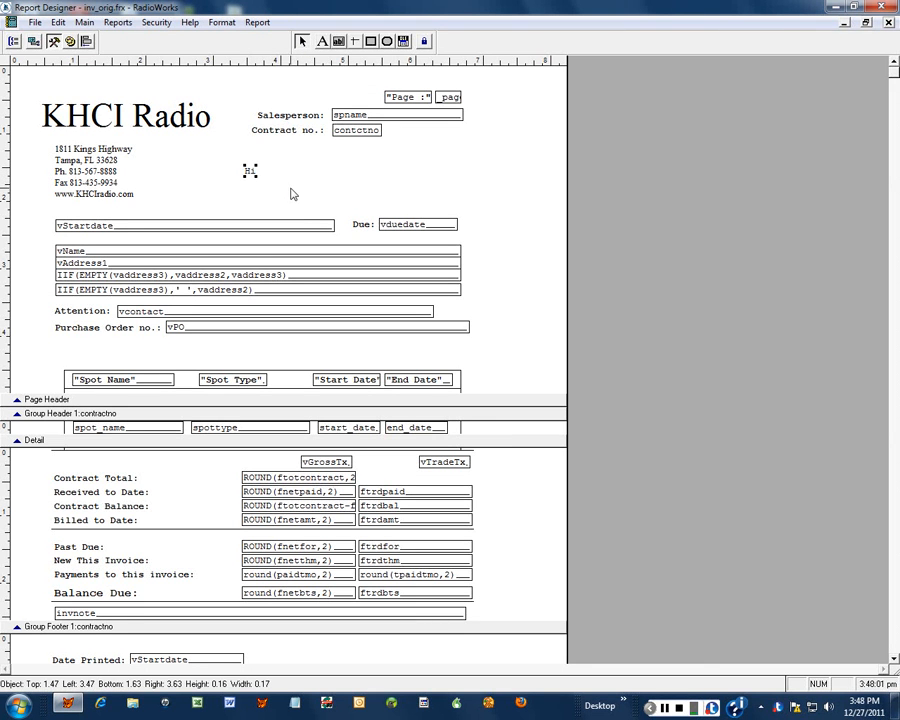
{"action": "left_click_drag", "start_coordinate": [251, 174], "coordinate": [304, 175]}
{"action": "left_click_drag", "start_coordinate": [240, 192], "coordinate": [229, 193]}
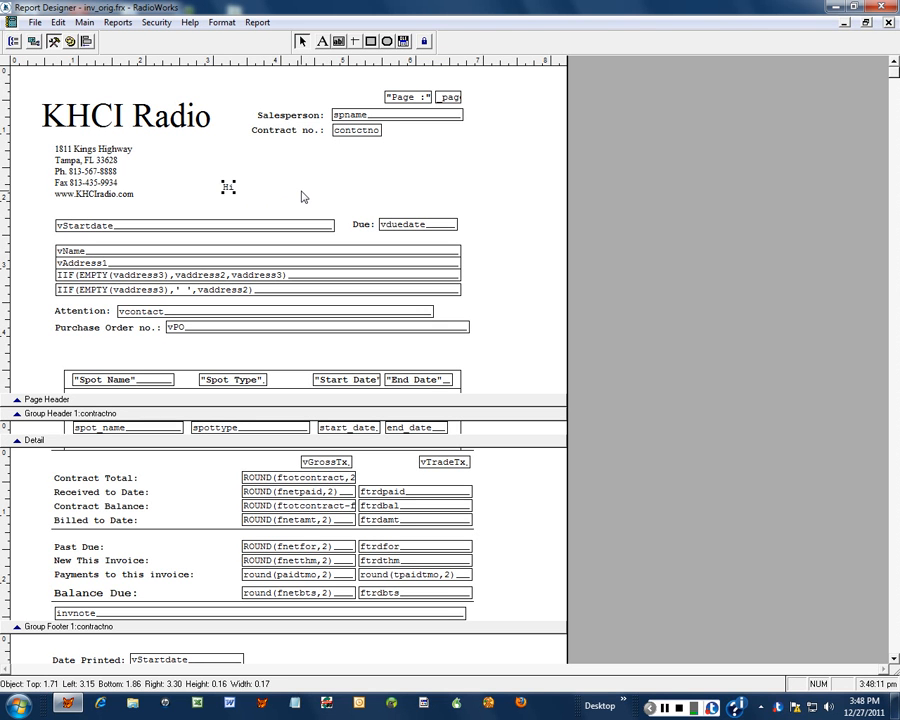
{"action": "key", "text": "Delete"}
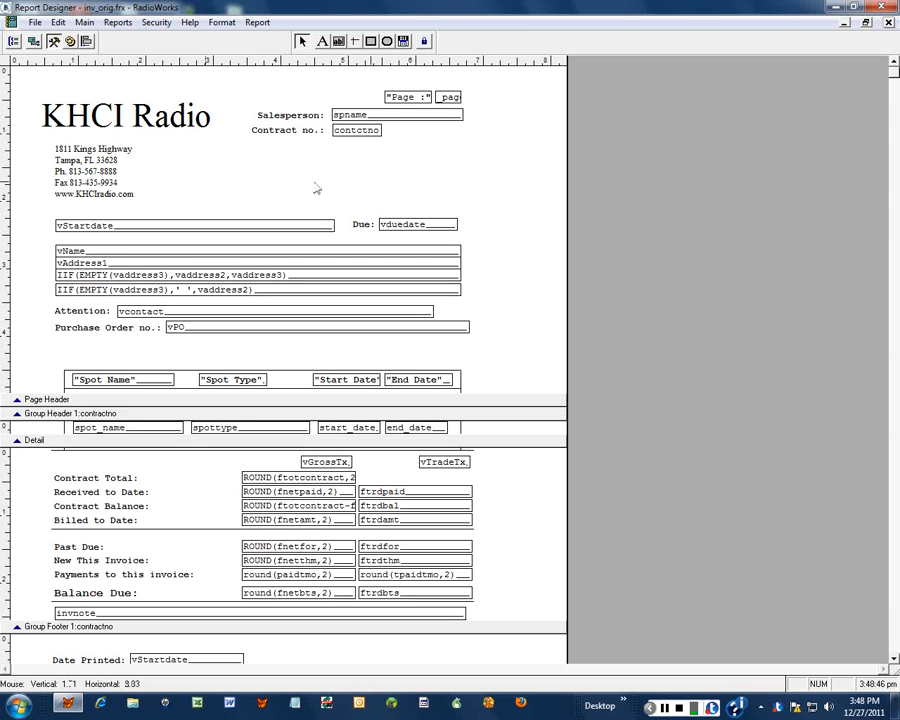
{"action": "left_click", "coordinate": [355, 43]}
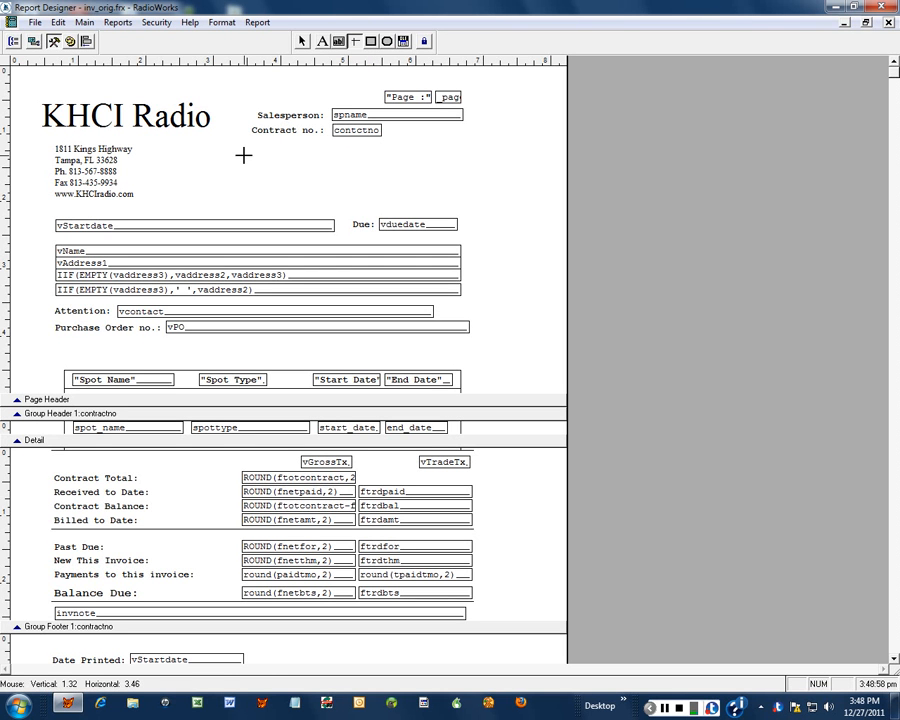
{"action": "left_click_drag", "start_coordinate": [243, 155], "coordinate": [430, 156]}
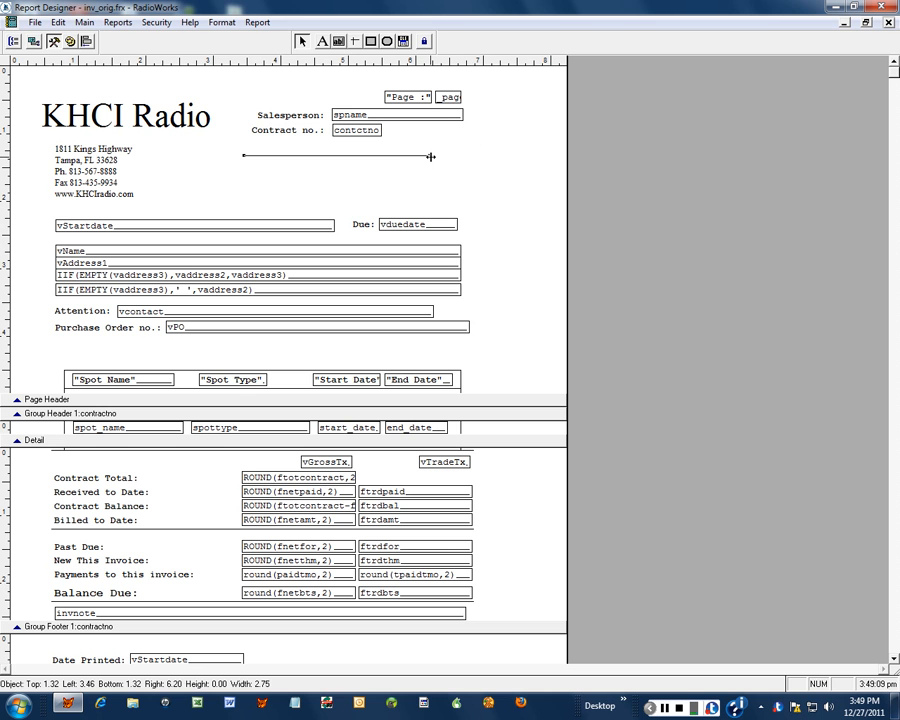
{"action": "left_click_drag", "start_coordinate": [431, 157], "coordinate": [345, 195]}
{"action": "left_click_drag", "start_coordinate": [348, 155], "coordinate": [466, 165]}
{"action": "right_click", "coordinate": [501, 144]}
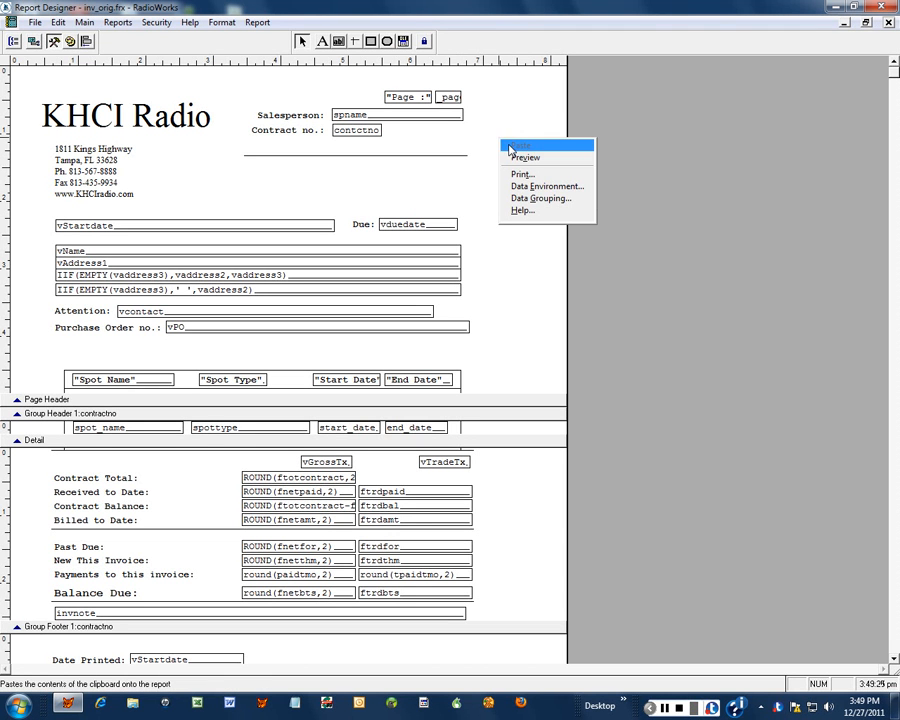
{"action": "left_click", "coordinate": [495, 183]}
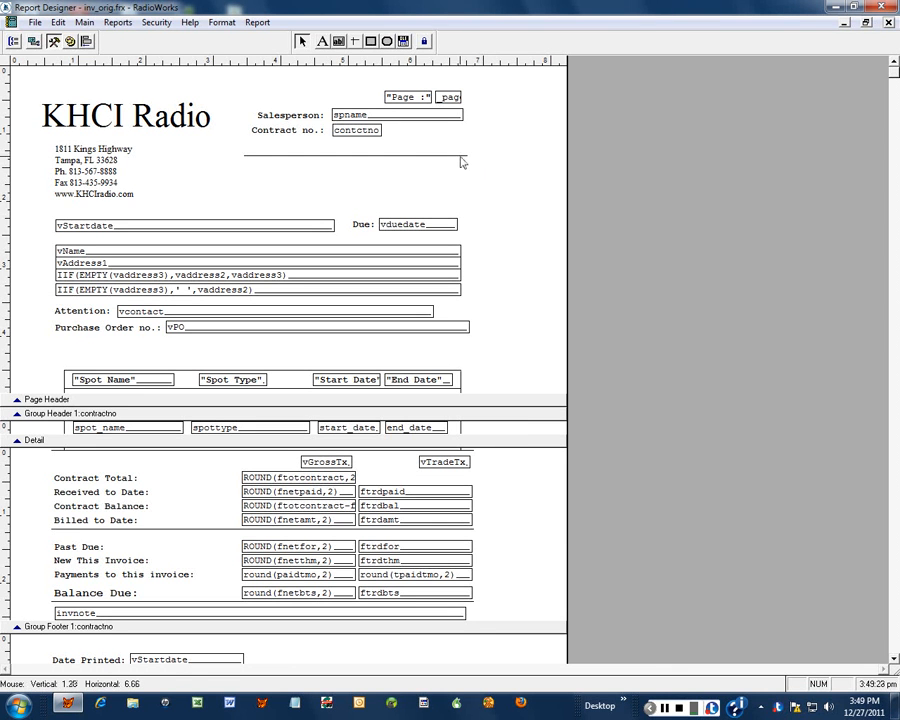
{"action": "left_click", "coordinate": [463, 155]}
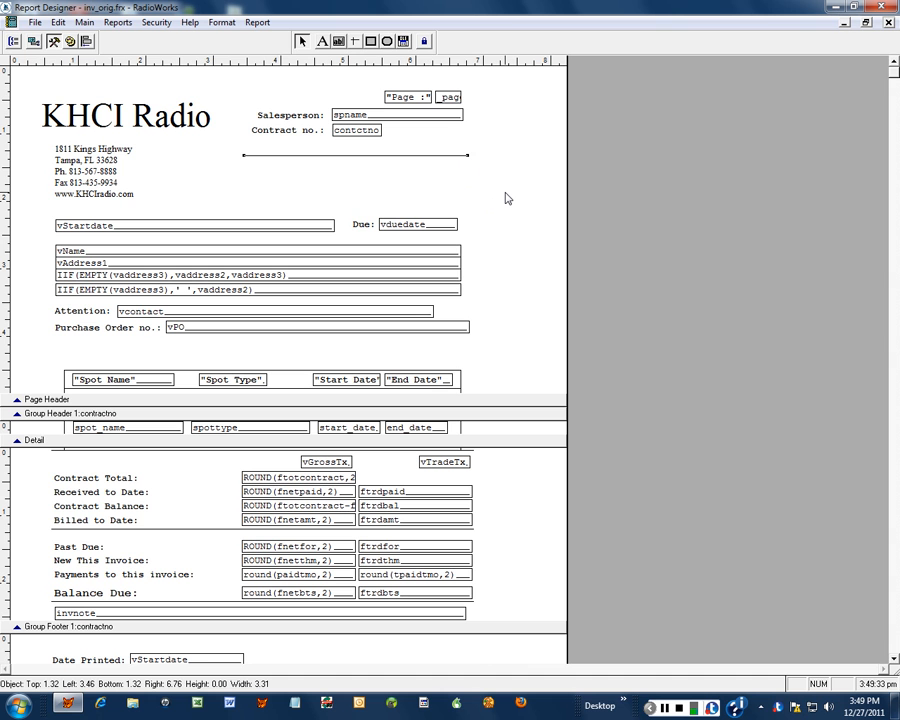
{"action": "key", "text": "Delete"}
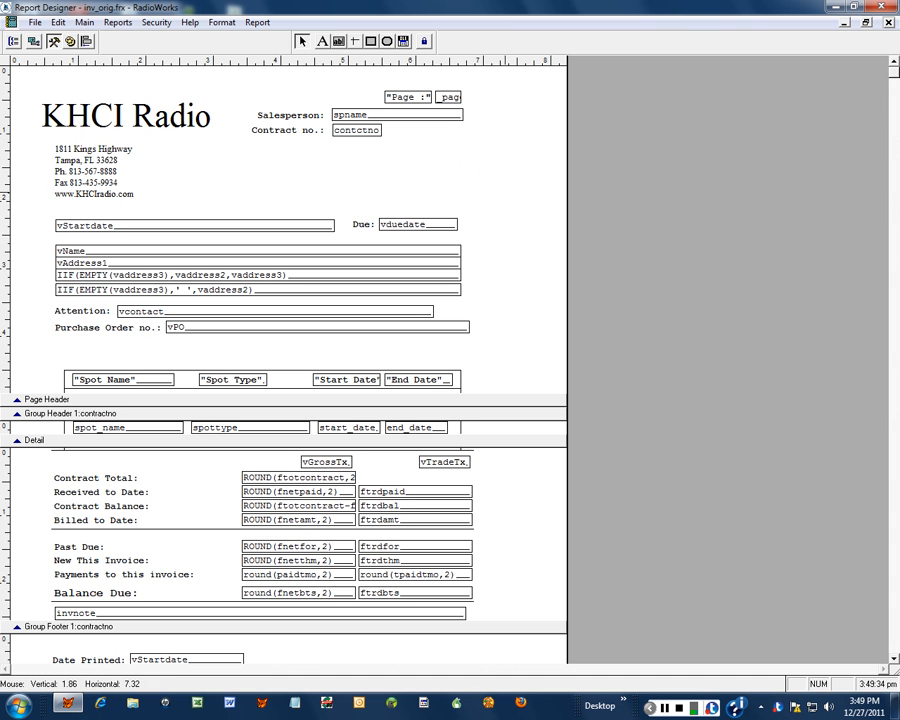
{"action": "left_click", "coordinate": [371, 42]}
{"action": "mouse_move", "coordinate": [349, 151]}
{"action": "left_mouse_down"}
{"action": "mouse_move", "coordinate": [448, 175]}
{"action": "mouse_move", "coordinate": [459, 189]}
{"action": "left_mouse_up"}
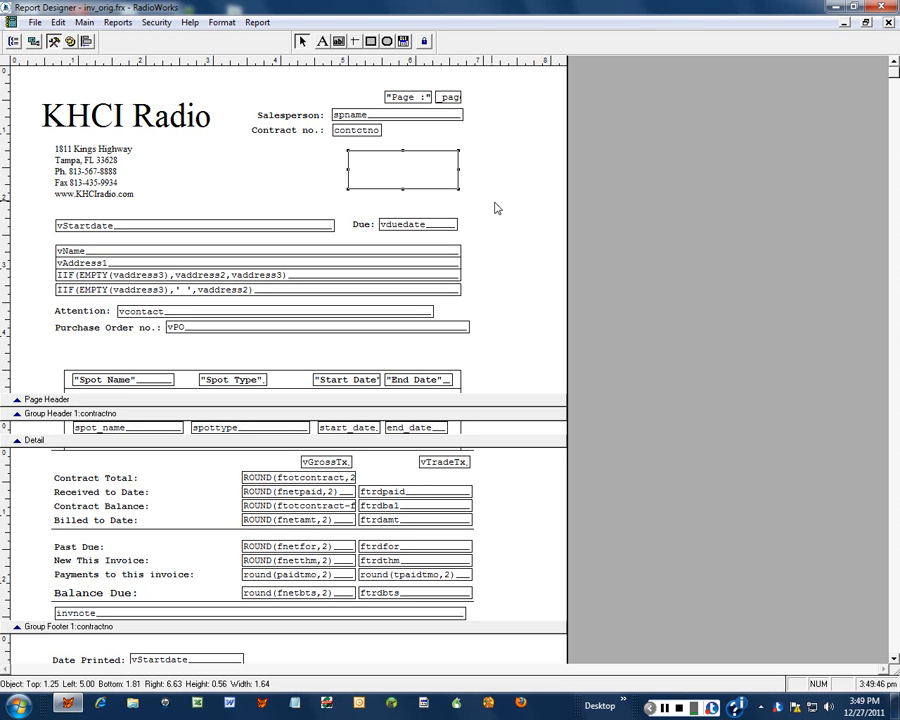
{"action": "key", "text": "Delete"}
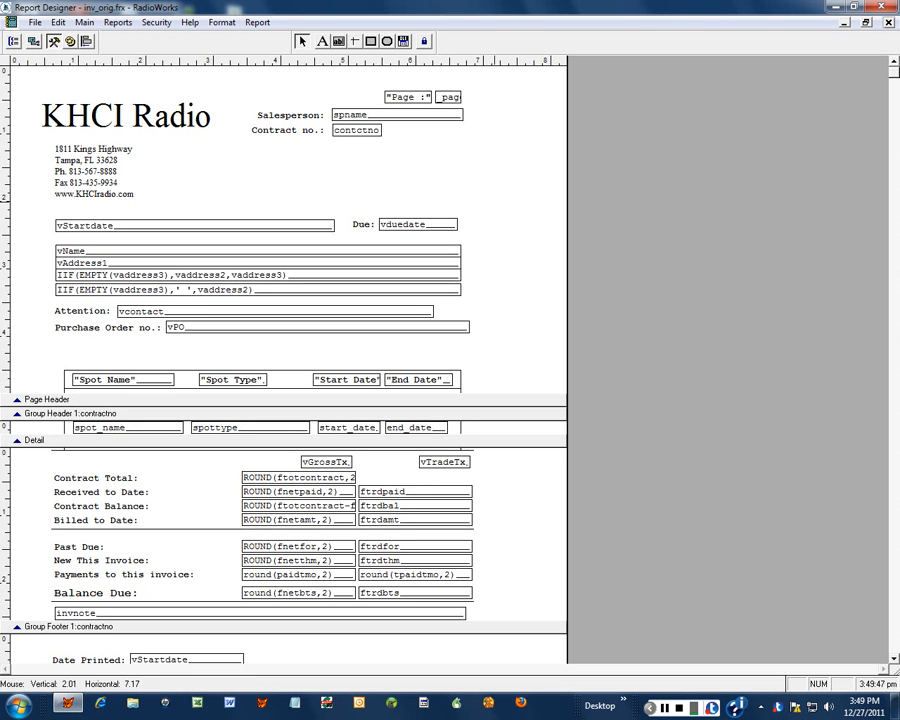
{"action": "left_click", "coordinate": [388, 42]}
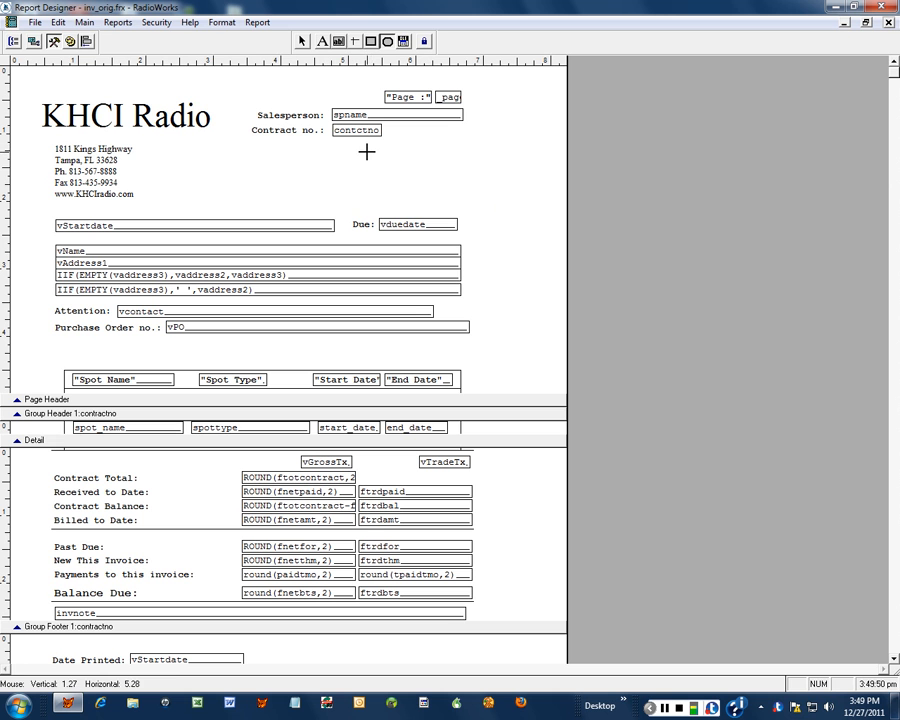
{"action": "left_click_drag", "start_coordinate": [367, 153], "coordinate": [424, 197]}
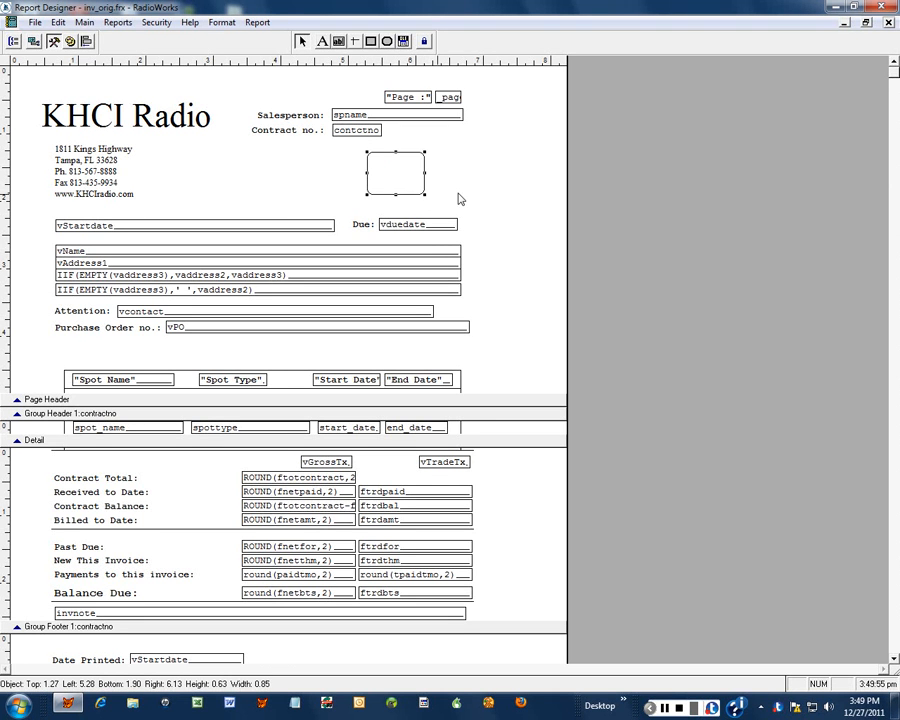
{"action": "key", "text": "Delete"}
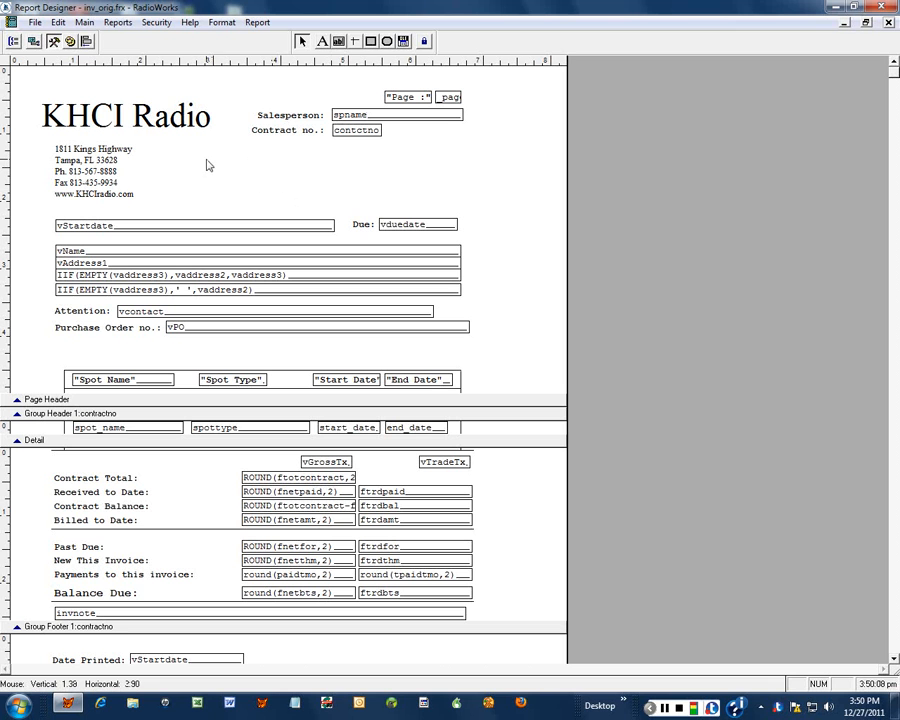
- Delete the KHCI Radio title and drag the company address block to the right
{"action": "left_click", "coordinate": [141, 124]}
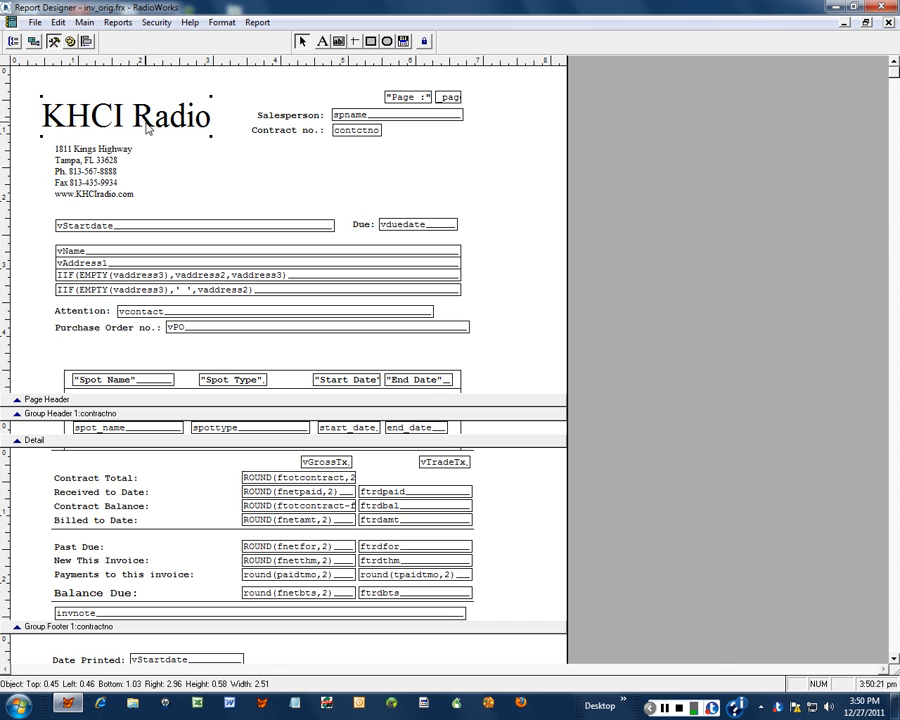
{"action": "key", "text": "Delete"}
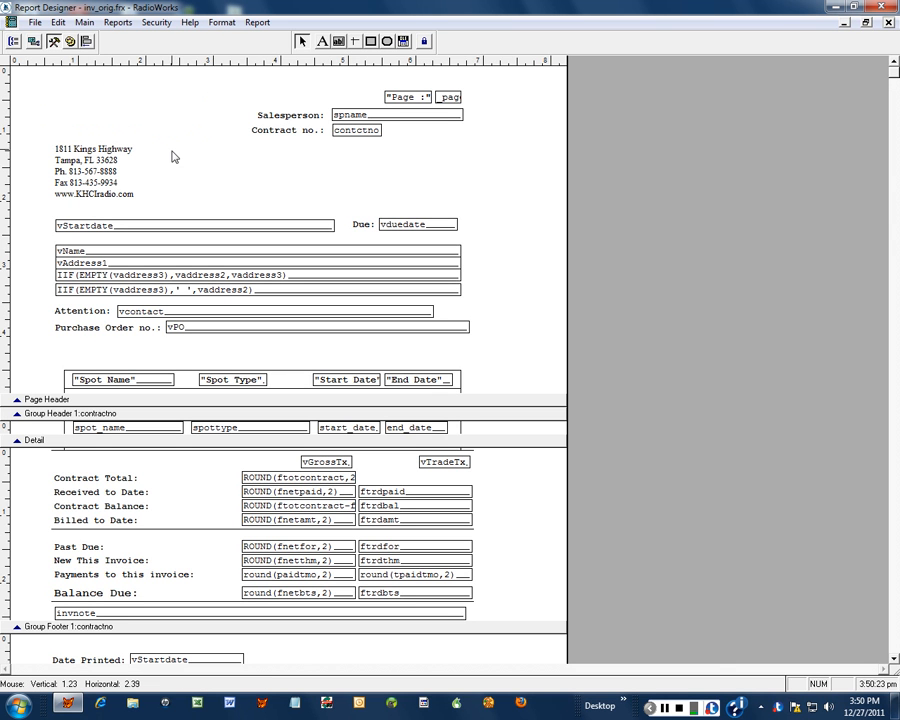
{"action": "left_click", "coordinate": [84, 177]}
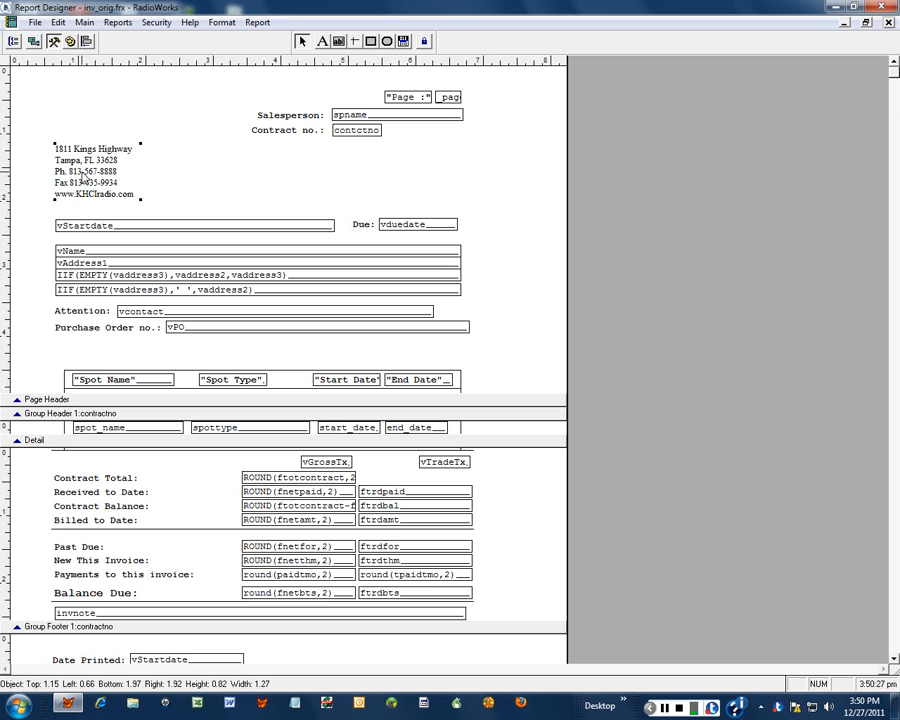
{"action": "left_click_drag", "start_coordinate": [84, 177], "coordinate": [240, 182]}
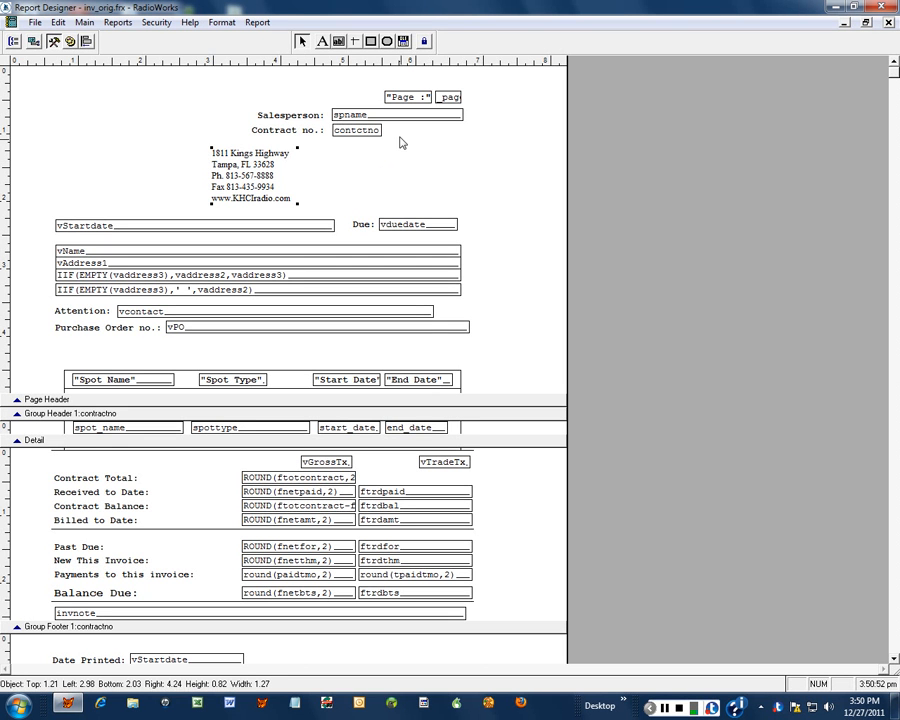
- Draw a picture frame in the top-left of the page header with the Picture/ActiveX Bound Control tool
{"action": "left_click", "coordinate": [403, 43]}
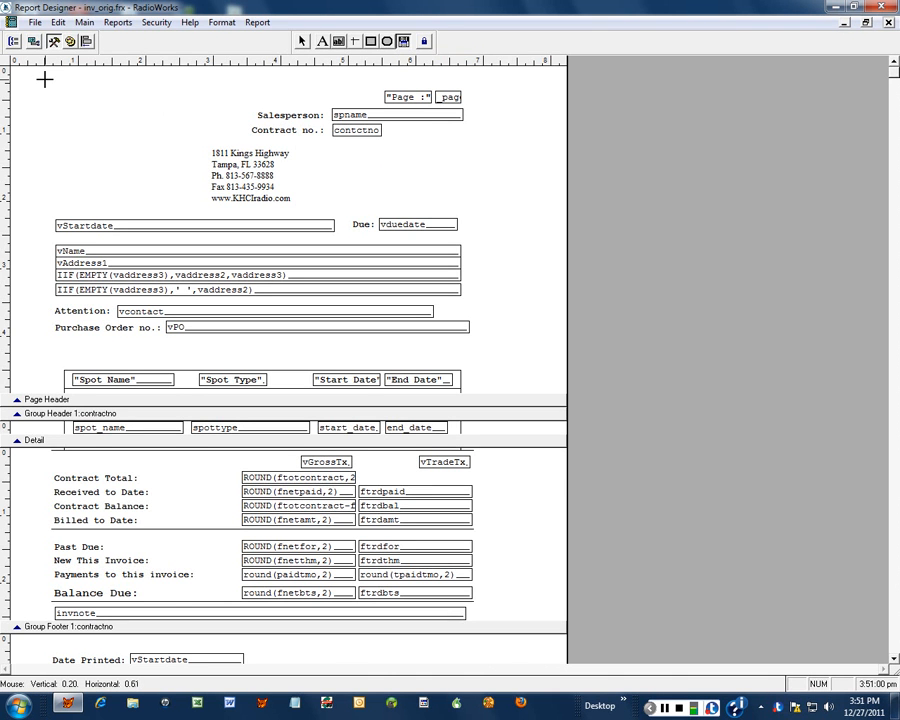
{"action": "left_click_drag", "start_coordinate": [60, 80], "coordinate": [199, 209]}
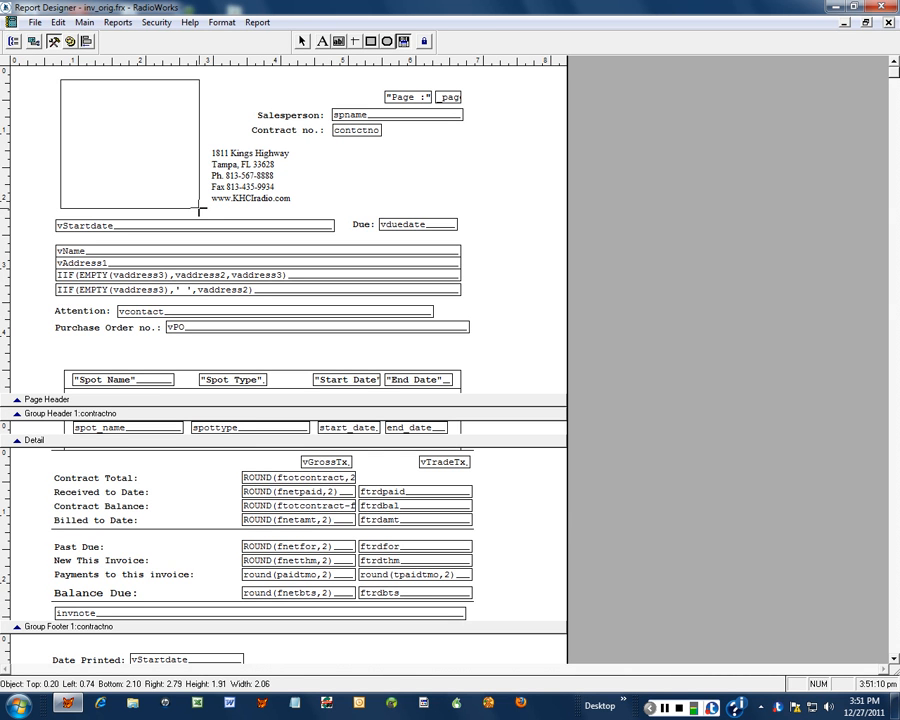
{"action": "left_click_drag", "start_coordinate": [200, 210], "coordinate": [198, 209]}
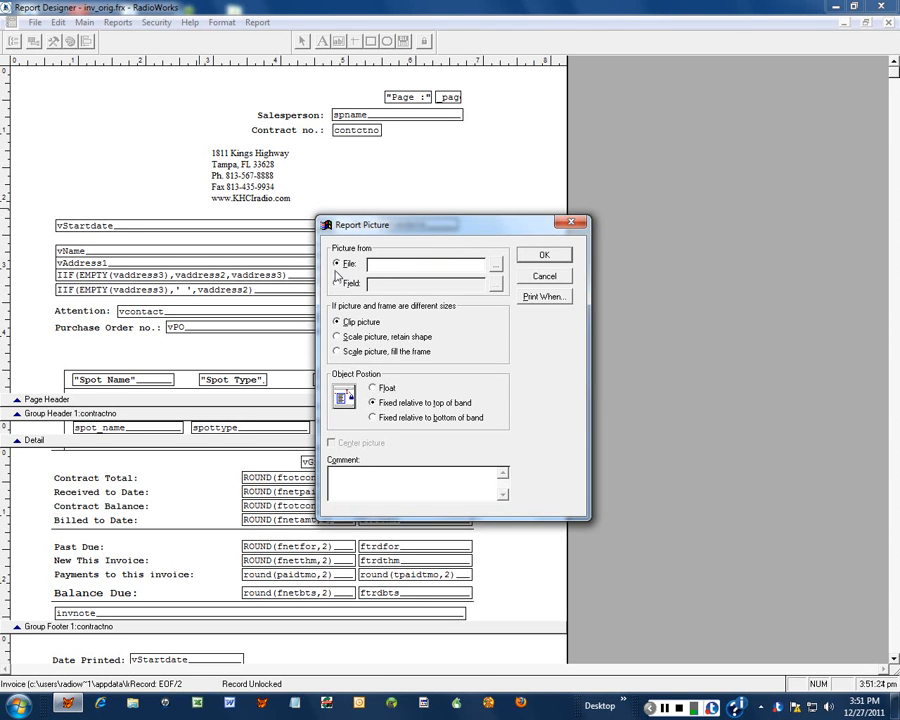
- Choose SPLASHXXX.BMP as the picture frame's source file
{"action": "left_click", "coordinate": [497, 270]}
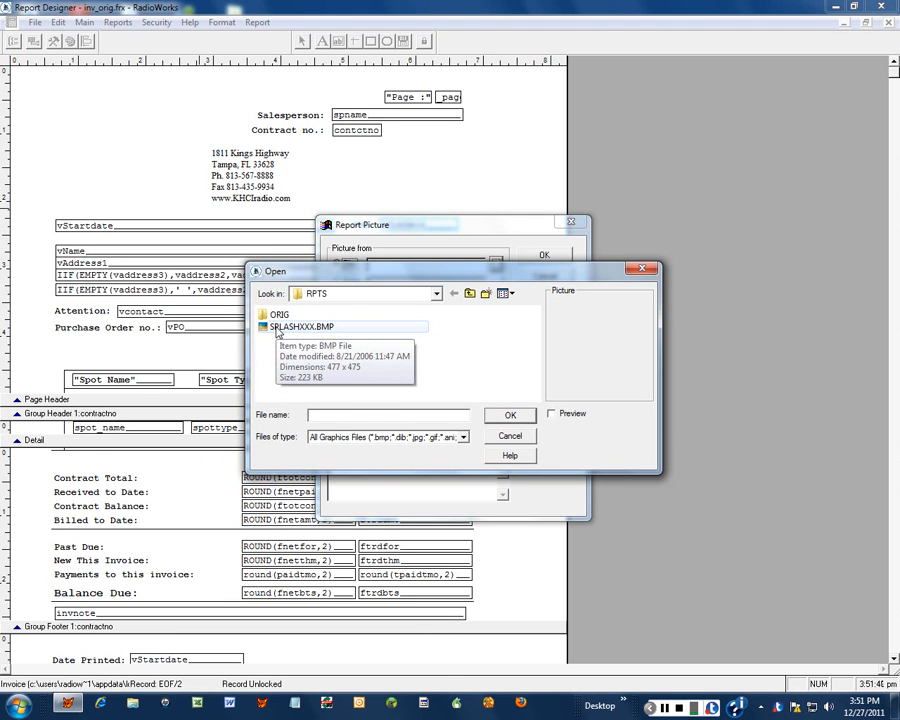
{"action": "left_click", "coordinate": [277, 330]}
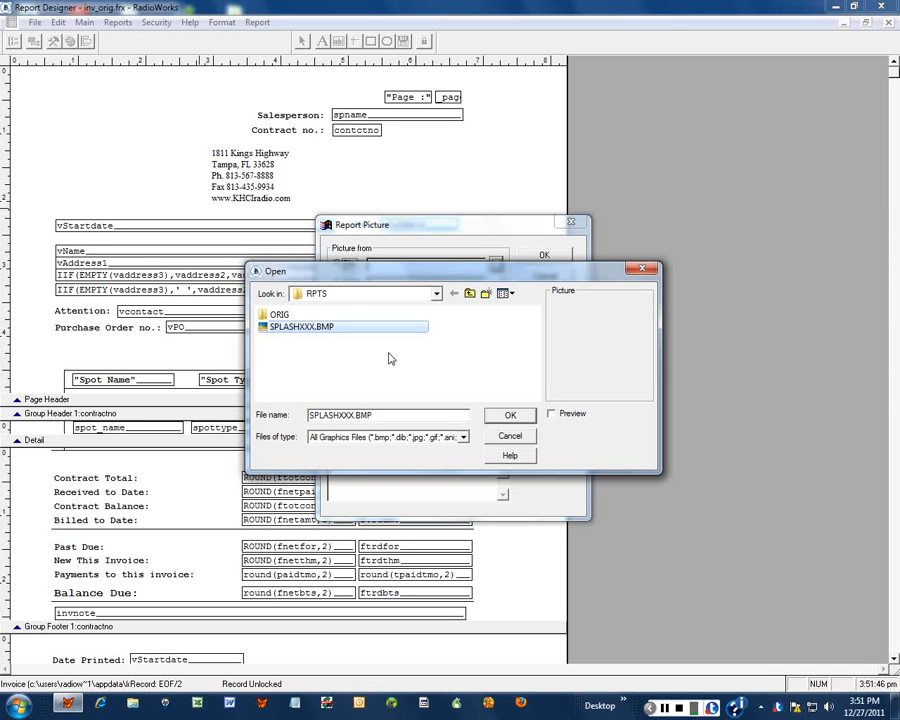
{"action": "left_click", "coordinate": [497, 418]}
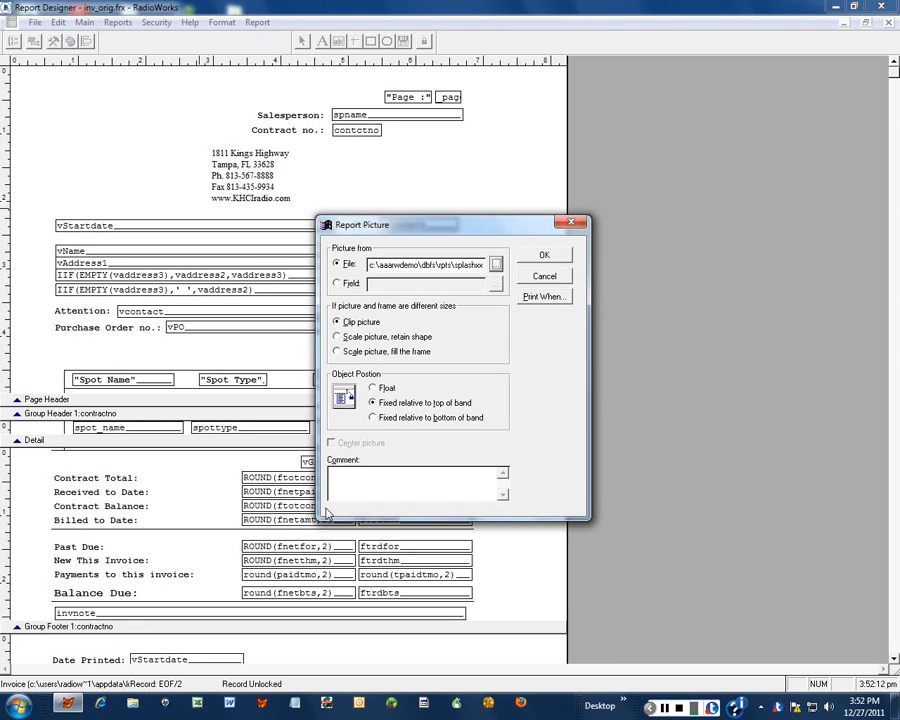
- Set the picture to 'Scale picture, retain shape' and place the logo in the header
{"action": "left_click", "coordinate": [341, 339]}
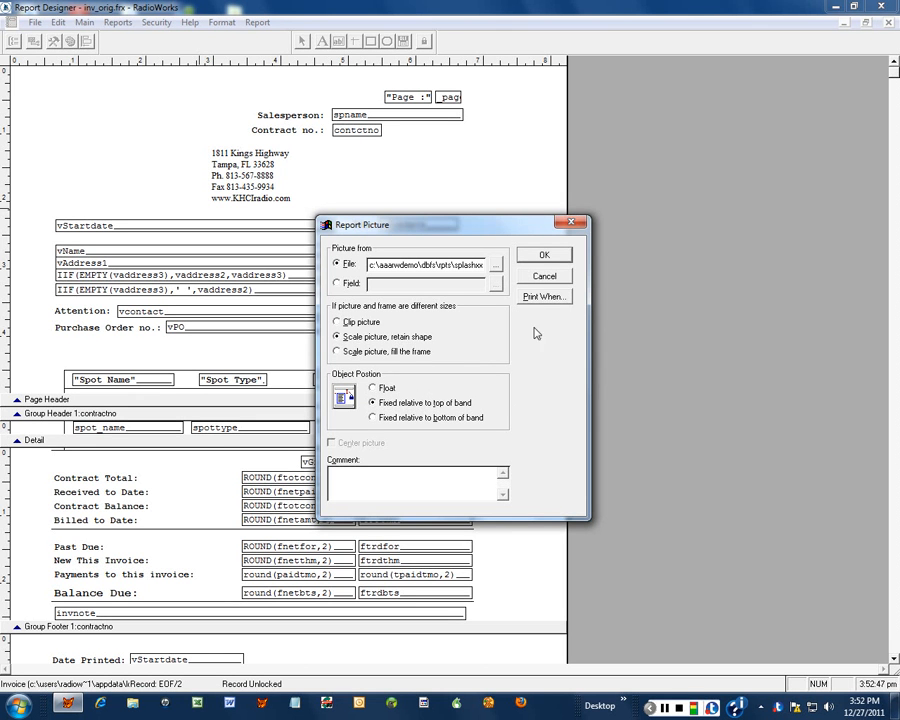
{"action": "left_click", "coordinate": [536, 258]}
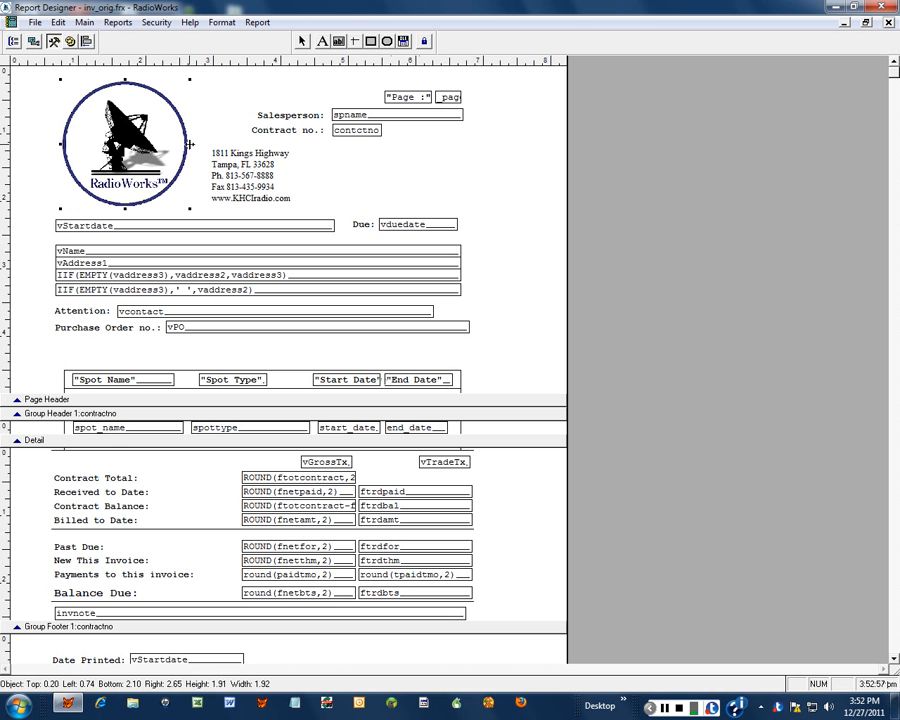
- Narrow the logo frame from its right edge, then check its picture settings without changes
{"action": "left_click_drag", "start_coordinate": [190, 144], "coordinate": [175, 150]}
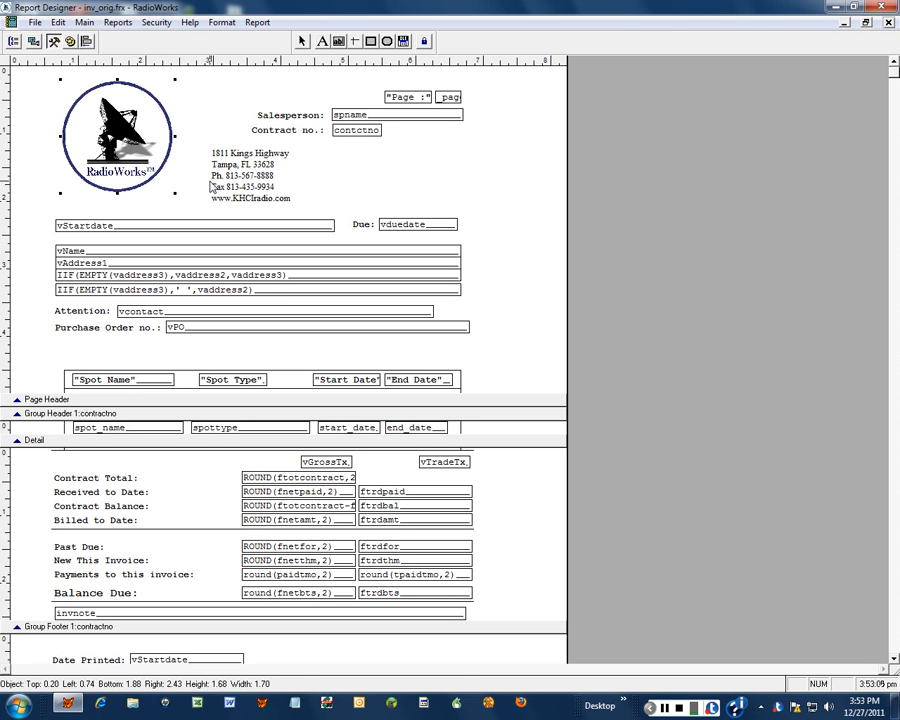
{"action": "double_click", "coordinate": [120, 150]}
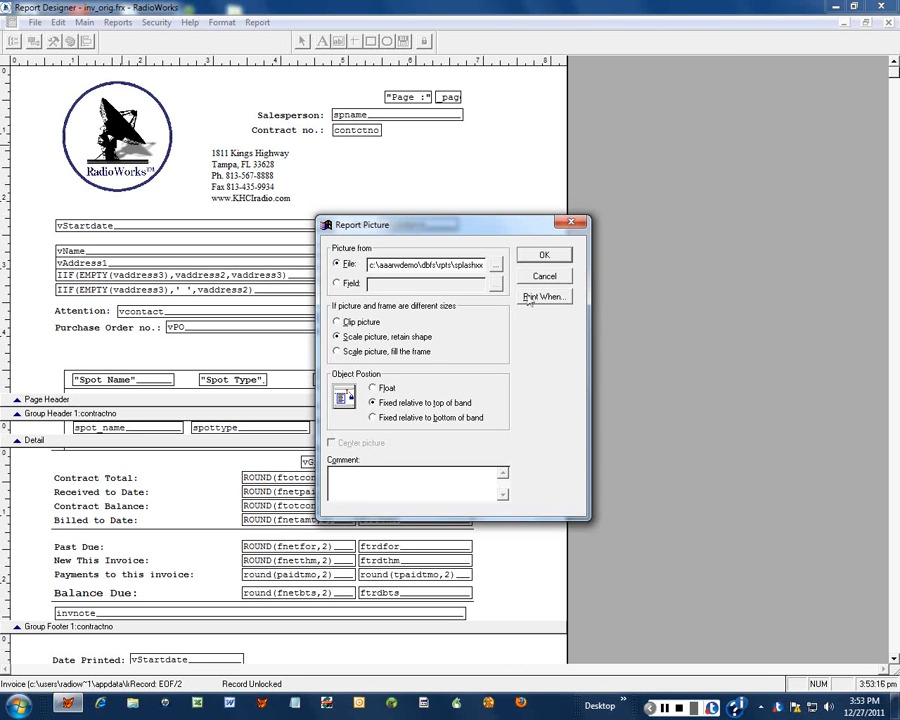
{"action": "left_click", "coordinate": [541, 259]}
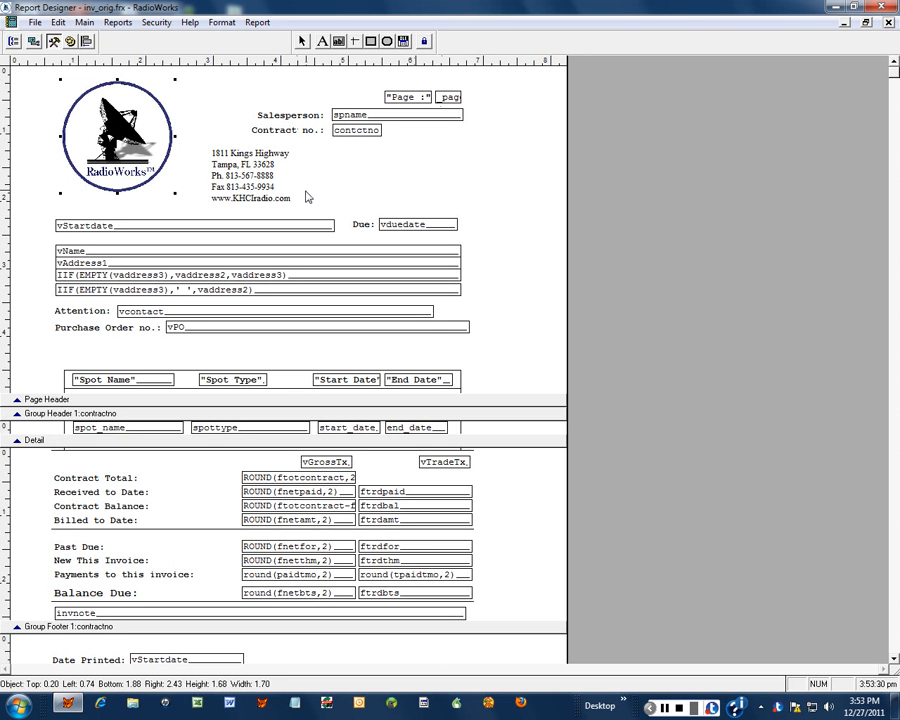
{"action": "right_click", "coordinate": [411, 169]}
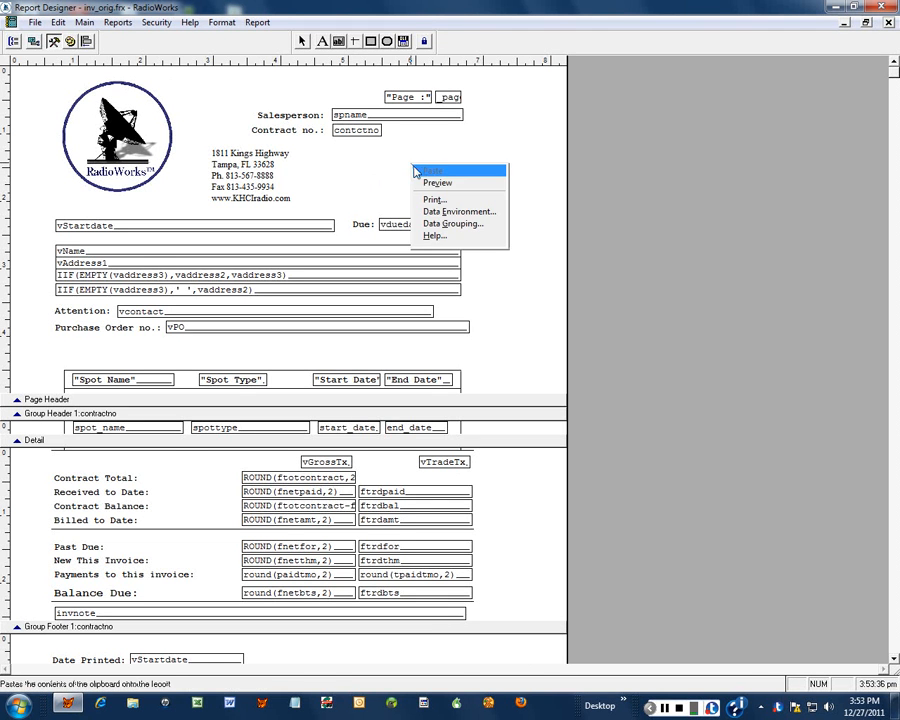
{"action": "left_click", "coordinate": [437, 184]}
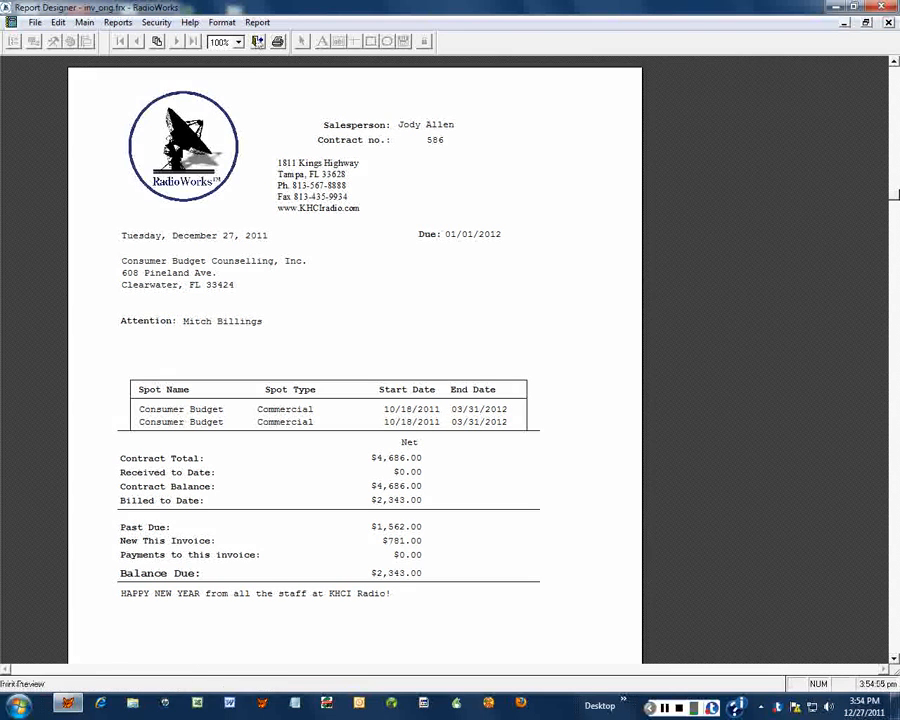
{"action": "left_click", "coordinate": [258, 42]}
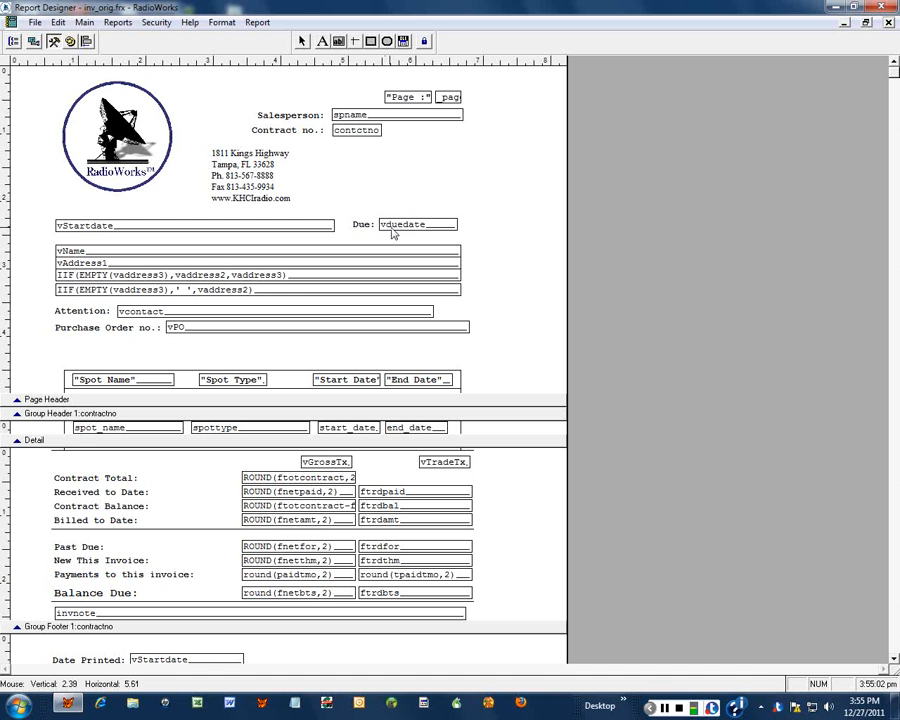
- Change the Due field expression from vduedate to vduedate+14
{"action": "double_click", "coordinate": [418, 228]}
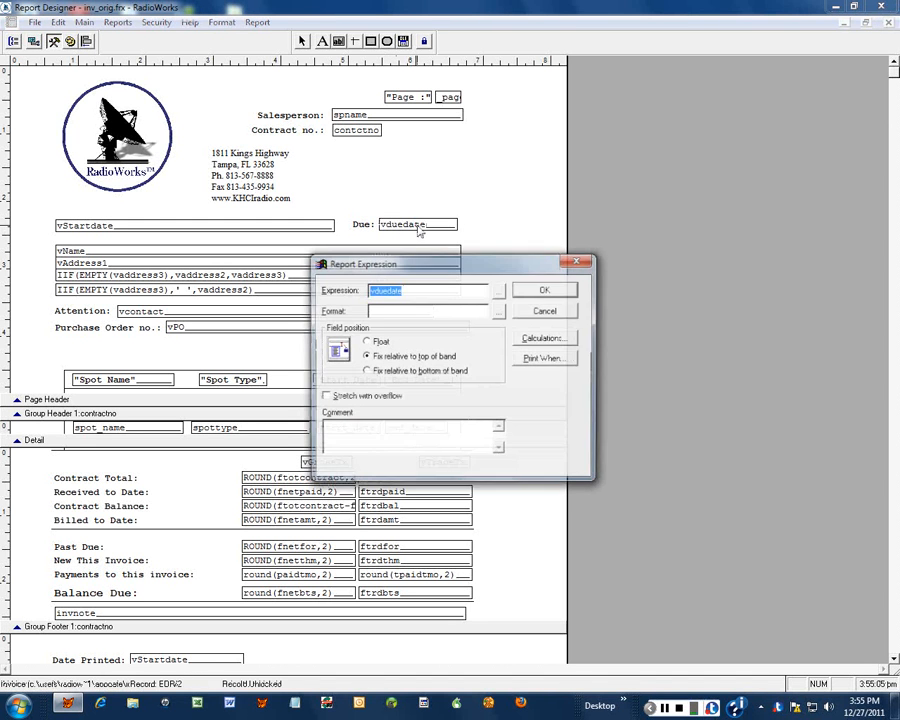
{"action": "left_click", "coordinate": [421, 288]}
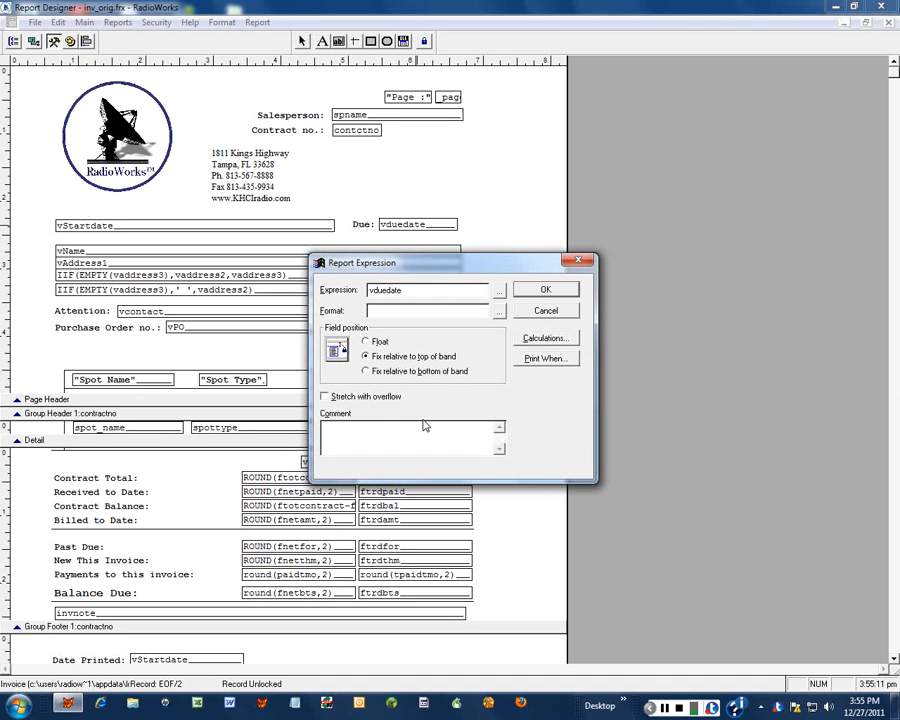
{"action": "type", "text": "+14"}
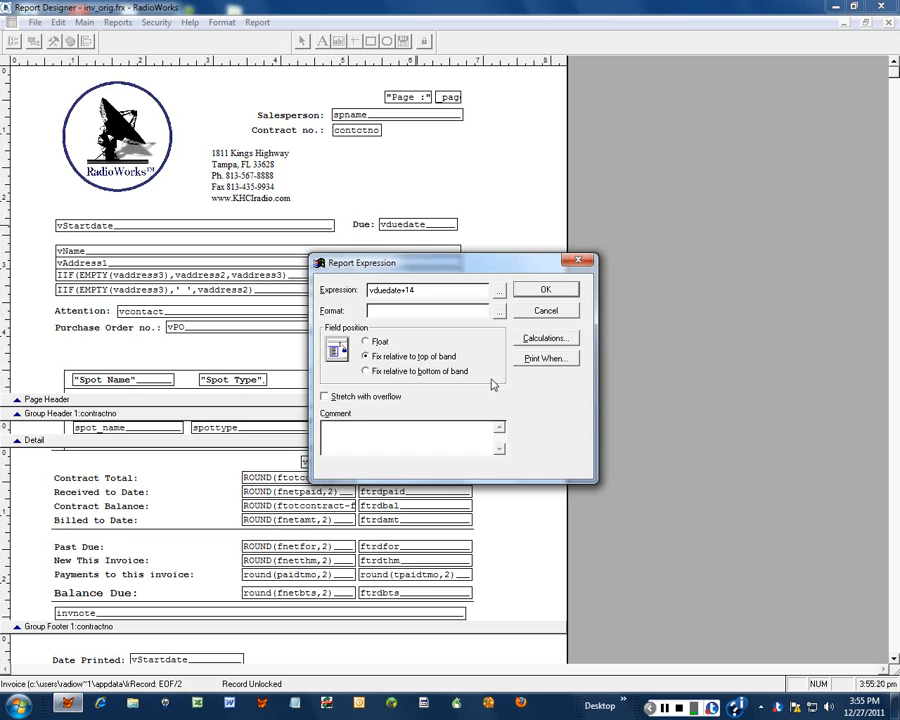
{"action": "left_click", "coordinate": [530, 292]}
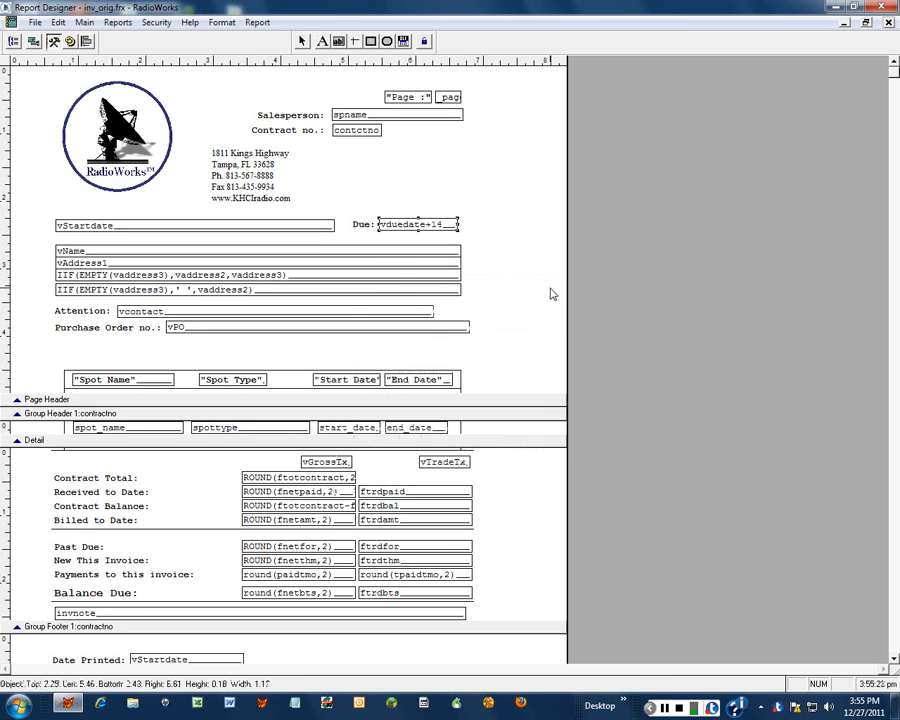
- Preview invoice 3989, scrolling down and viewing it at whole-page then 100% zoom
{"action": "right_click", "coordinate": [380, 180]}
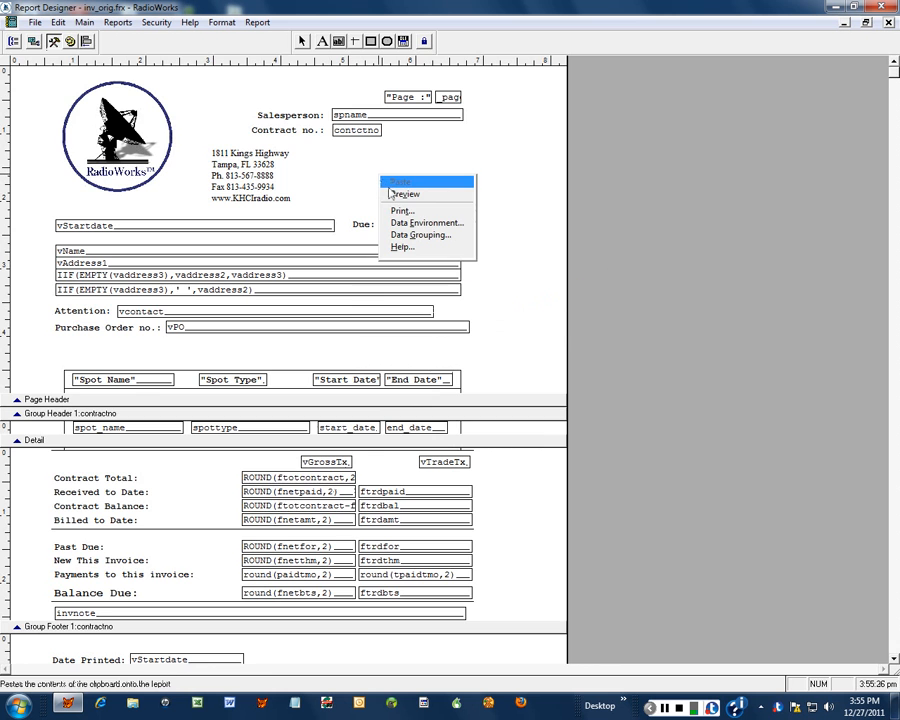
{"action": "left_click", "coordinate": [410, 193]}
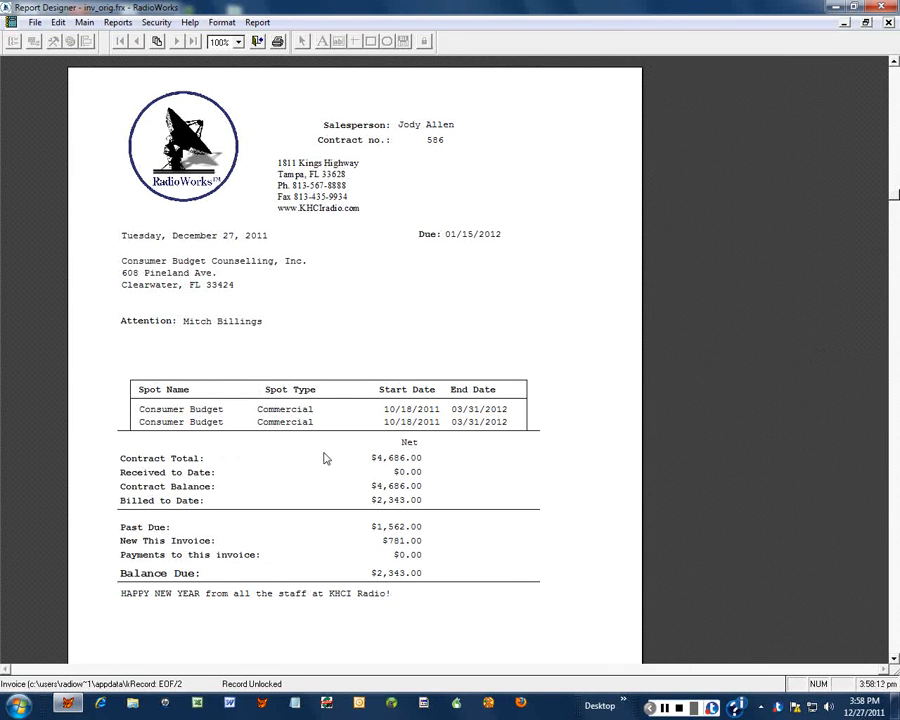
{"action": "scroll", "coordinate": [325, 458], "scroll_direction": "down", "scroll_amount": 3}
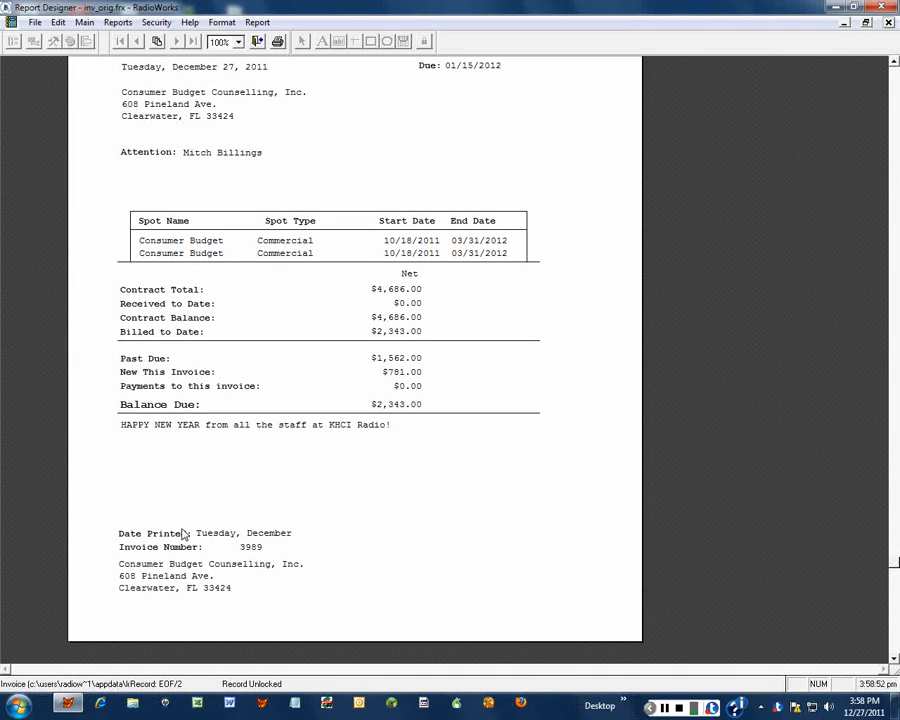
{"action": "left_click", "coordinate": [128, 537]}
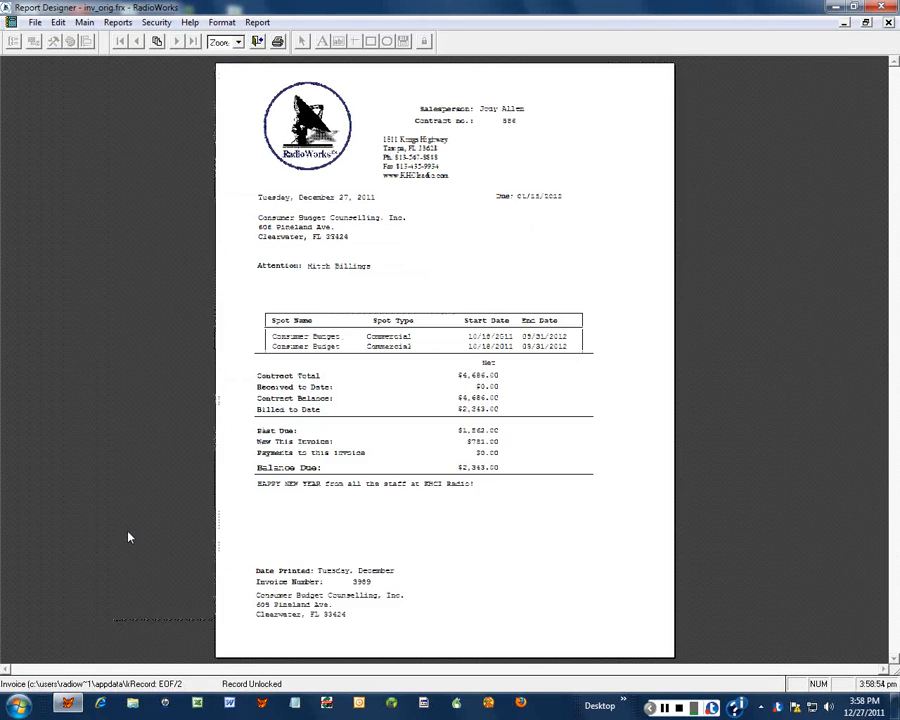
{"action": "left_click", "coordinate": [268, 577]}
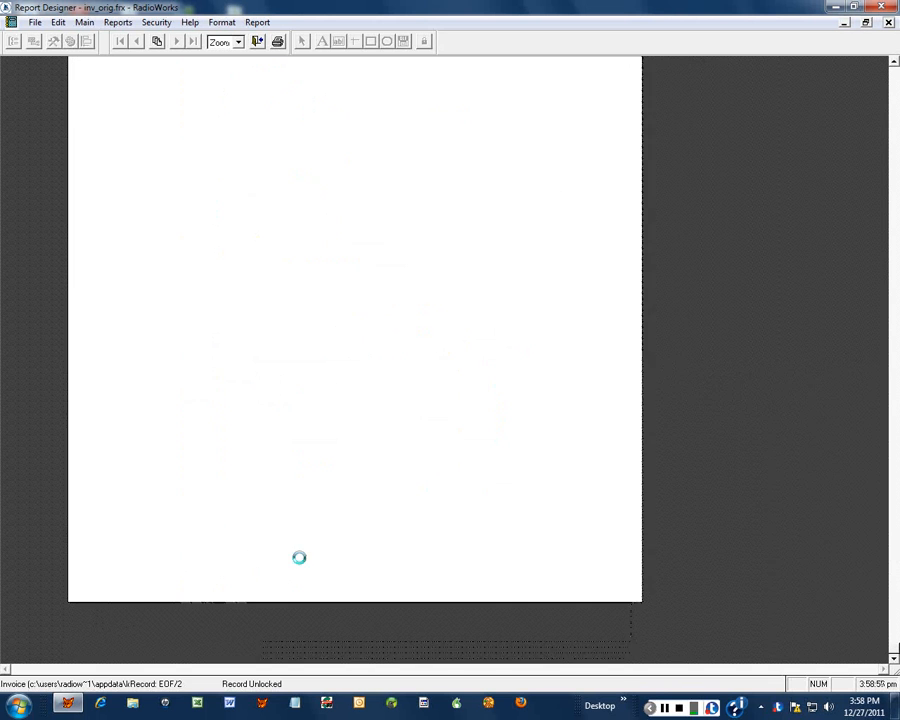
- Close the preview and drag the Date Printed label higher in the Group Footer
{"action": "left_click", "coordinate": [258, 41]}
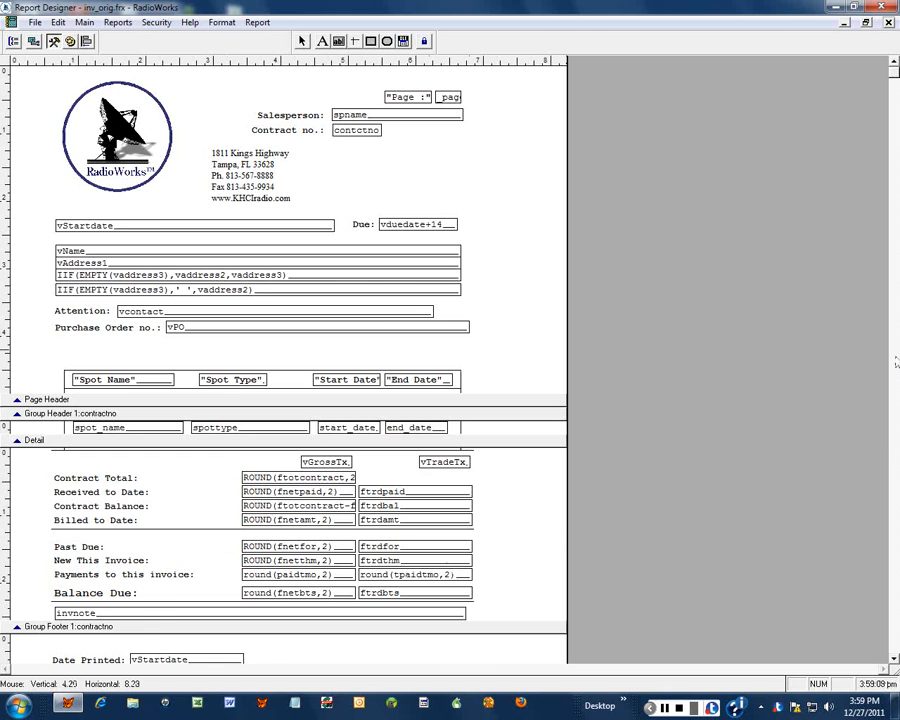
{"action": "scroll", "coordinate": [630, 256], "scroll_direction": "down", "scroll_amount": 3}
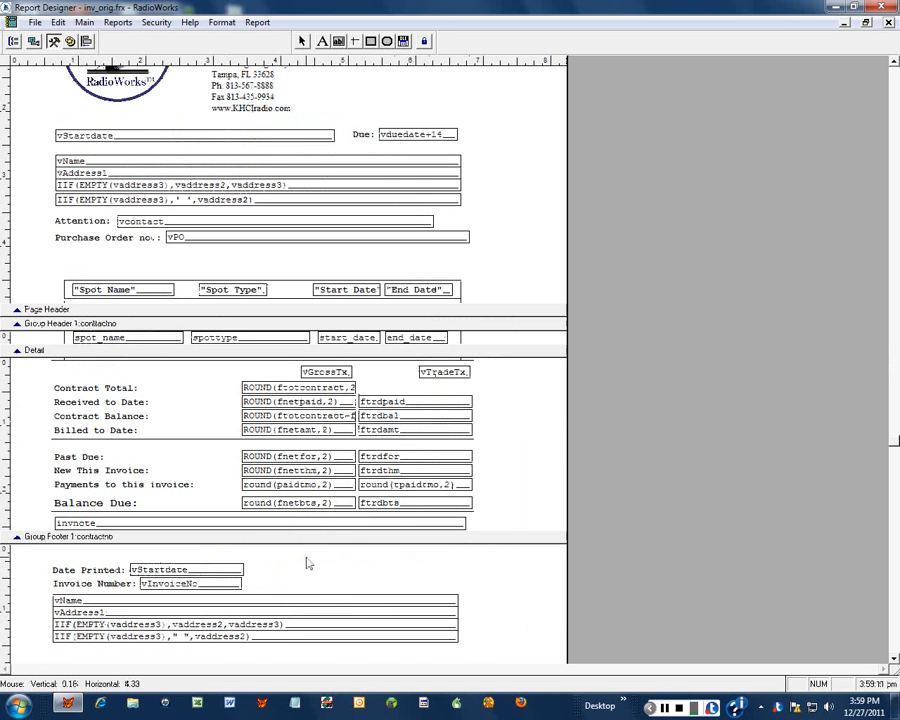
{"action": "left_click", "coordinate": [113, 576]}
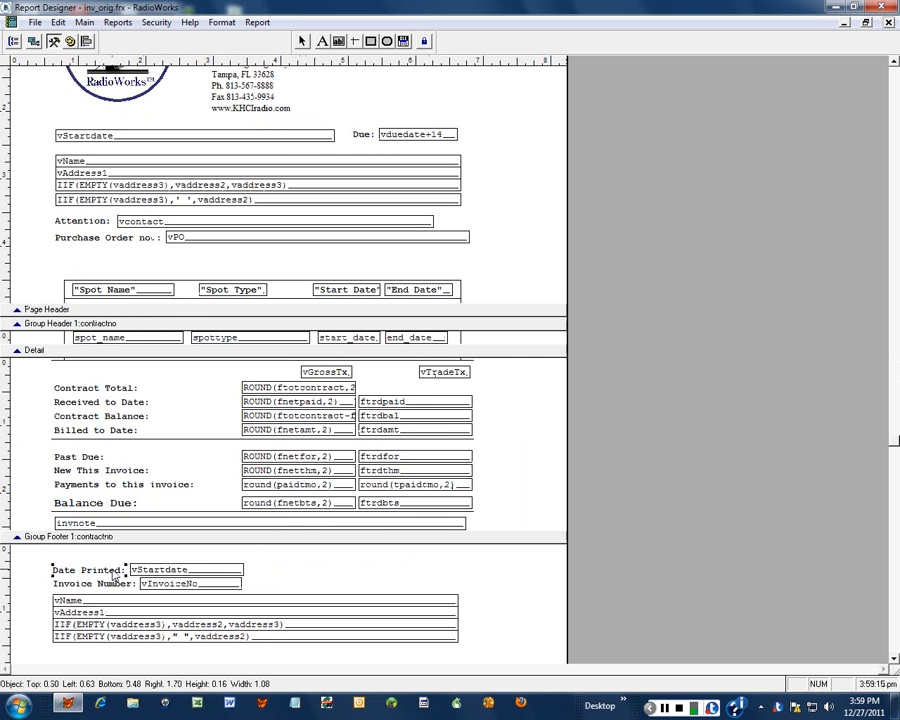
{"action": "left_click_drag", "start_coordinate": [113, 576], "coordinate": [167, 555]}
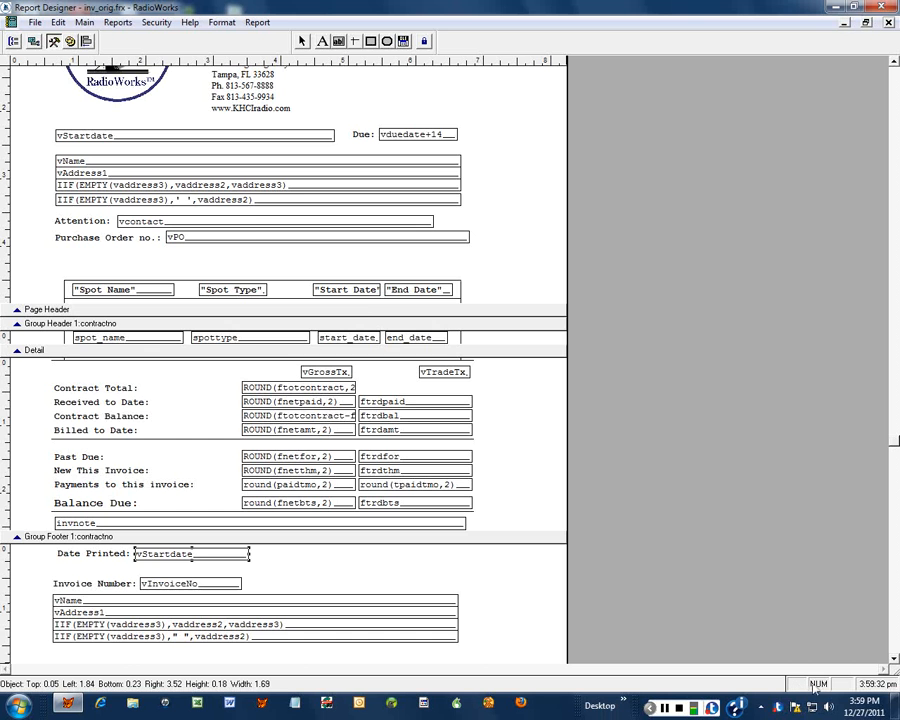
{"action": "scroll", "coordinate": [630, 434], "scroll_direction": "down", "scroll_amount": 1}
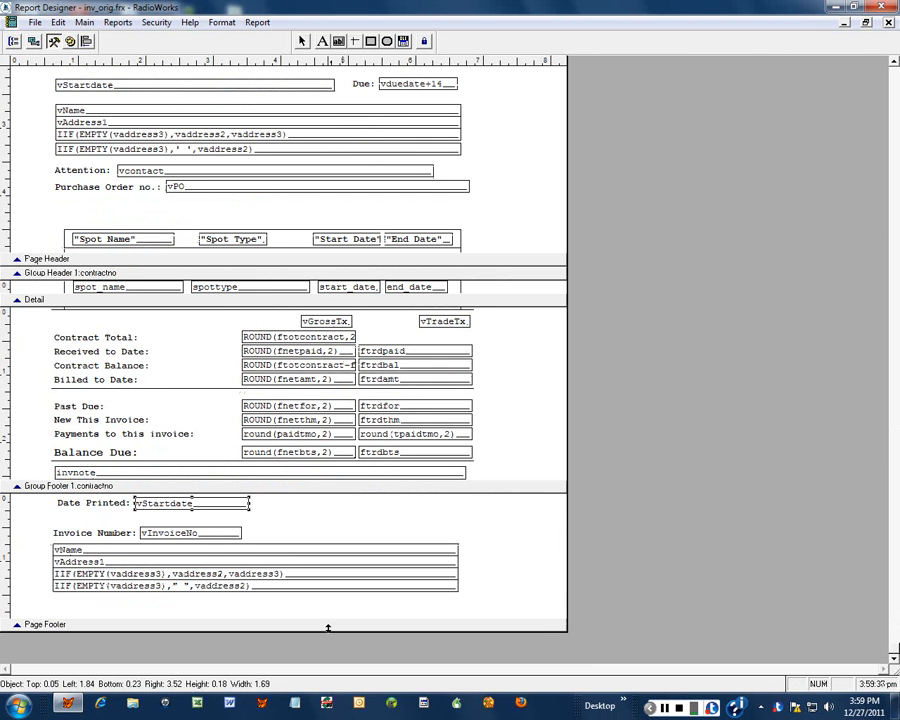
- Enlarge the group footer band and nudge the four customer address fields four increments lower
{"action": "left_click_drag", "start_coordinate": [328, 629], "coordinate": [334, 655]}
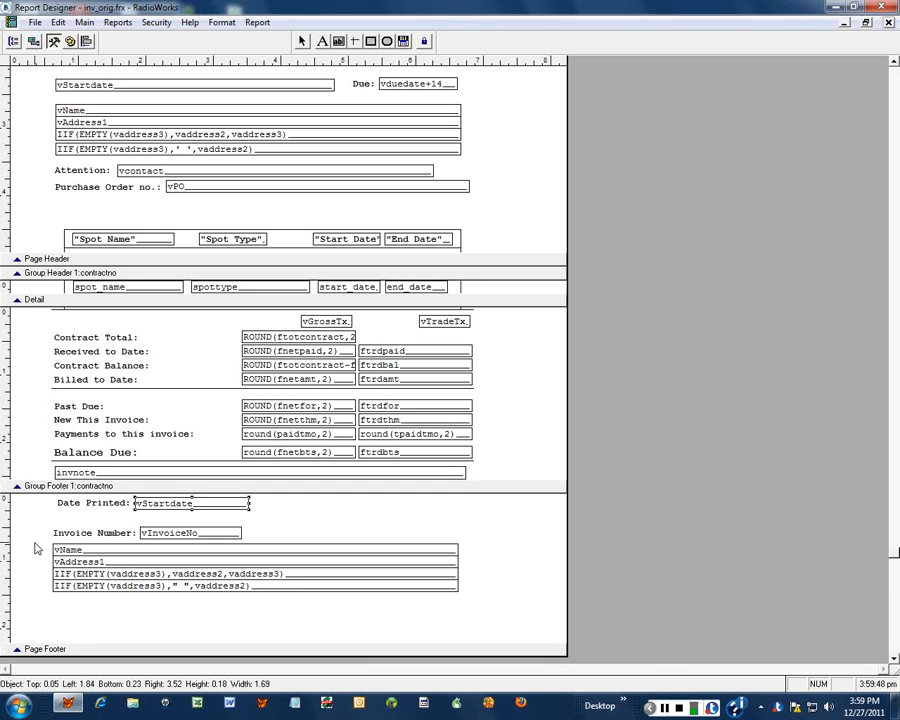
{"action": "left_click_drag", "start_coordinate": [34, 542], "coordinate": [157, 607]}
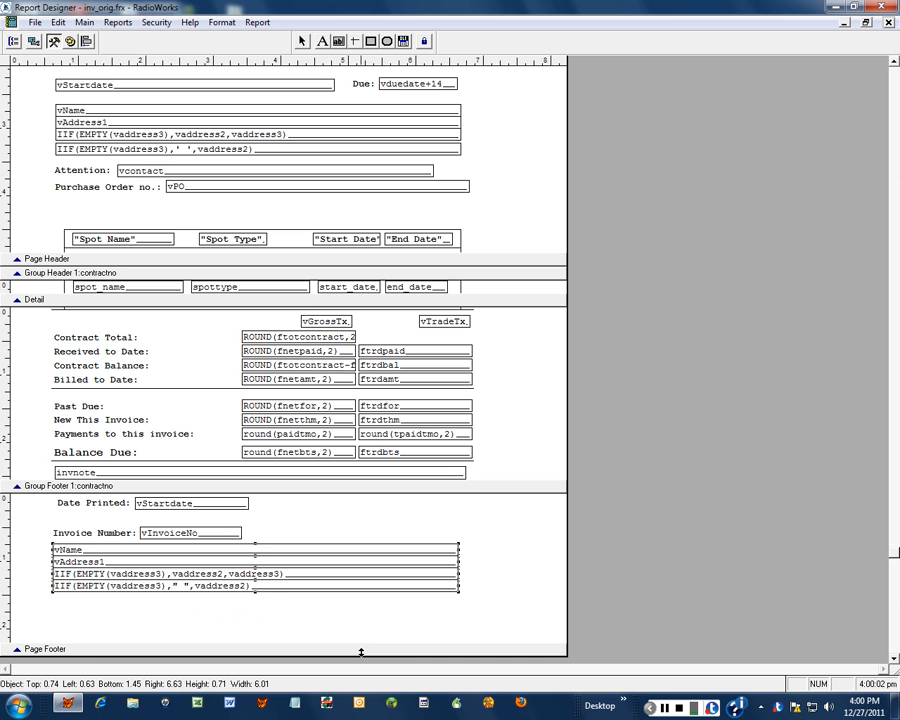
{"action": "key", "text": "Down"}
{"action": "key", "text": "Down"}
{"action": "key", "text": "Down"}
{"action": "key", "text": "Down"}
{"action": "key", "text": "Down"}
{"action": "key", "text": "Down"}
{"action": "key", "text": "Down"}
{"action": "key", "text": "Down"}
{"action": "key", "text": "Down"}
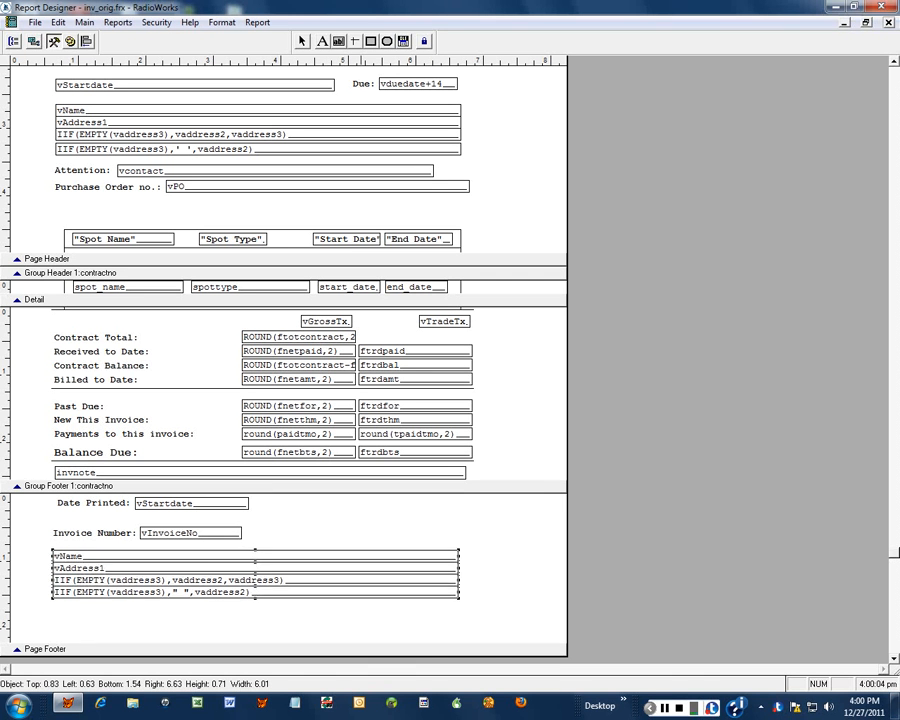
{"action": "key", "text": "Down"}
{"action": "key", "text": "Down"}
{"action": "key", "text": "Down"}
{"action": "key", "text": "Down"}
{"action": "key", "text": "Down"}
{"action": "key", "text": "Down"}
{"action": "key", "text": "Down"}
{"action": "key", "text": "Down"}
{"action": "key", "text": "Down"}
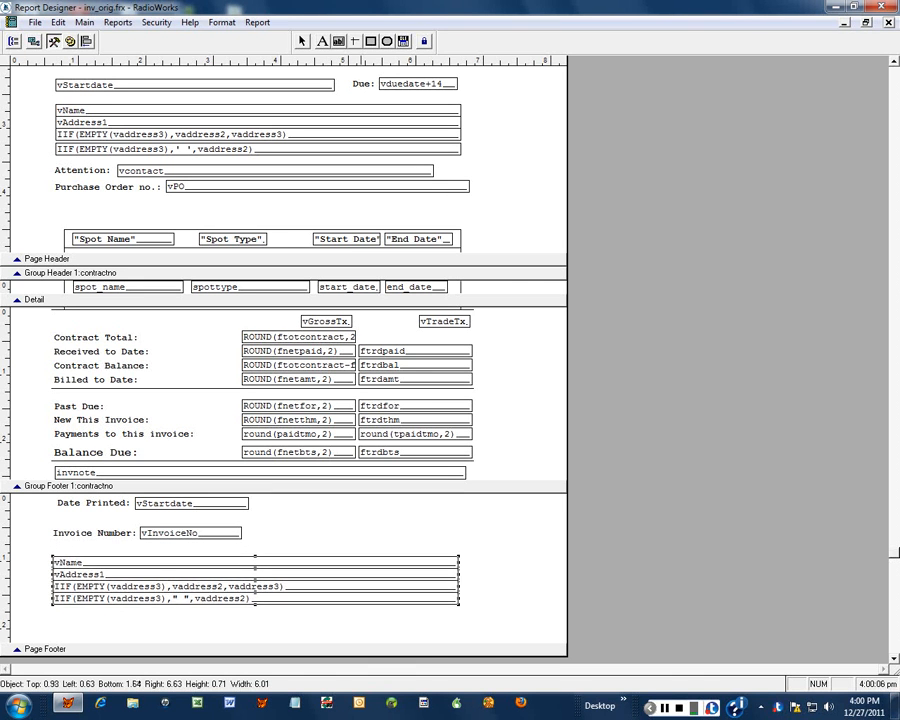
{"action": "key", "text": "Down"}
{"action": "key", "text": "Down"}
{"action": "key", "text": "Down"}
{"action": "key", "text": "Down"}
{"action": "key", "text": "Down"}
{"action": "key", "text": "Down"}
{"action": "key", "text": "Down"}
{"action": "key", "text": "Down"}
{"action": "key", "text": "Down"}
{"action": "key", "text": "Down"}
{"action": "key", "text": "Down"}
{"action": "key", "text": "Down"}
{"action": "key", "text": "Down"}
{"action": "key", "text": "Down"}
{"action": "key", "text": "Down"}
{"action": "key", "text": "Down"}
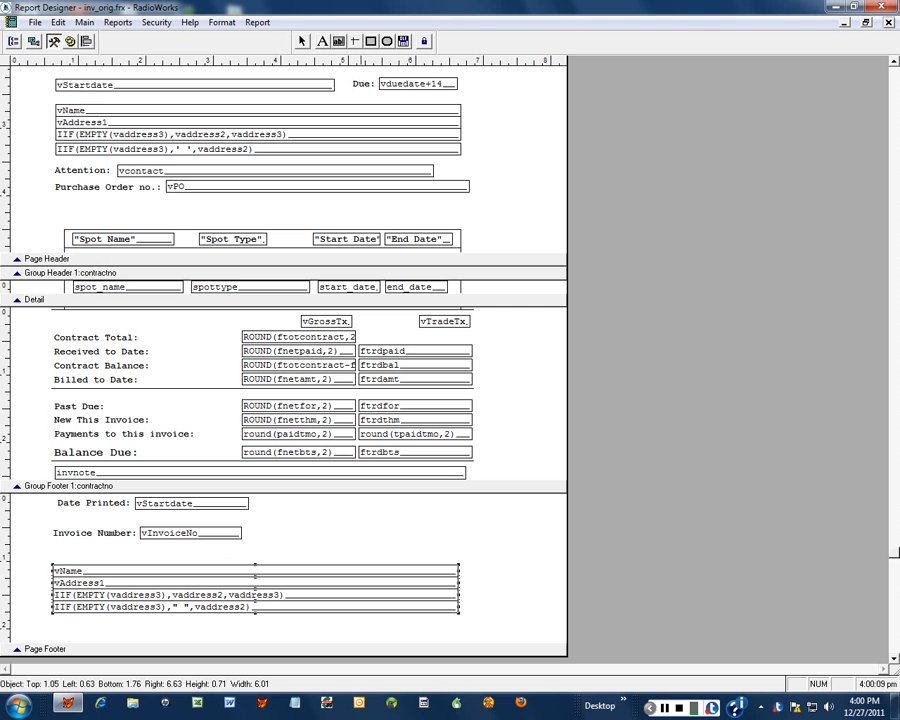
{"action": "key", "text": "Down"}
{"action": "key", "text": "Down"}
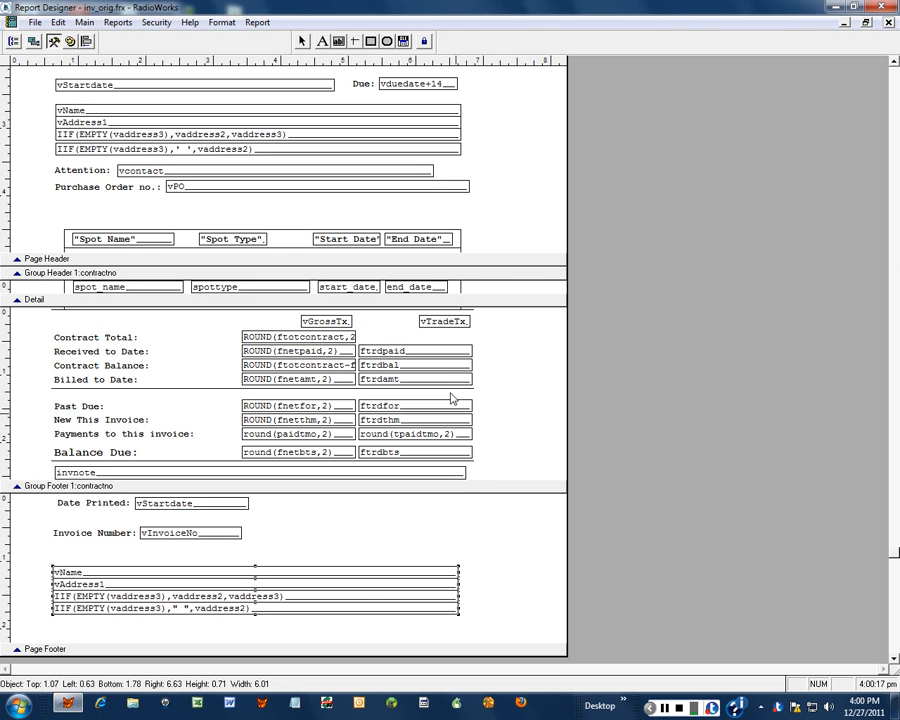
{"action": "right_click", "coordinate": [510, 213]}
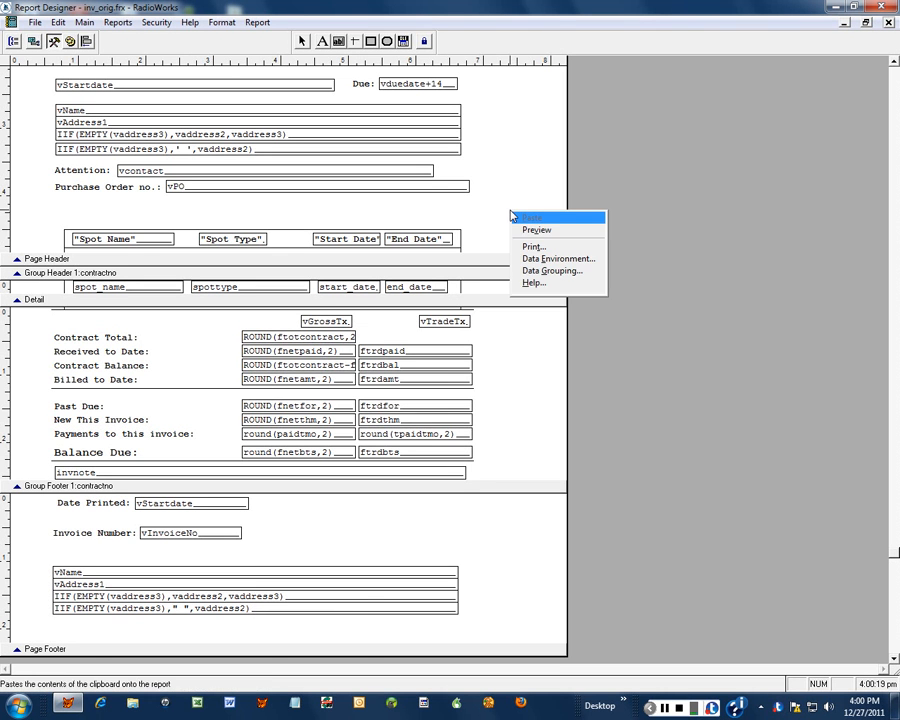
{"action": "left_click", "coordinate": [537, 231]}
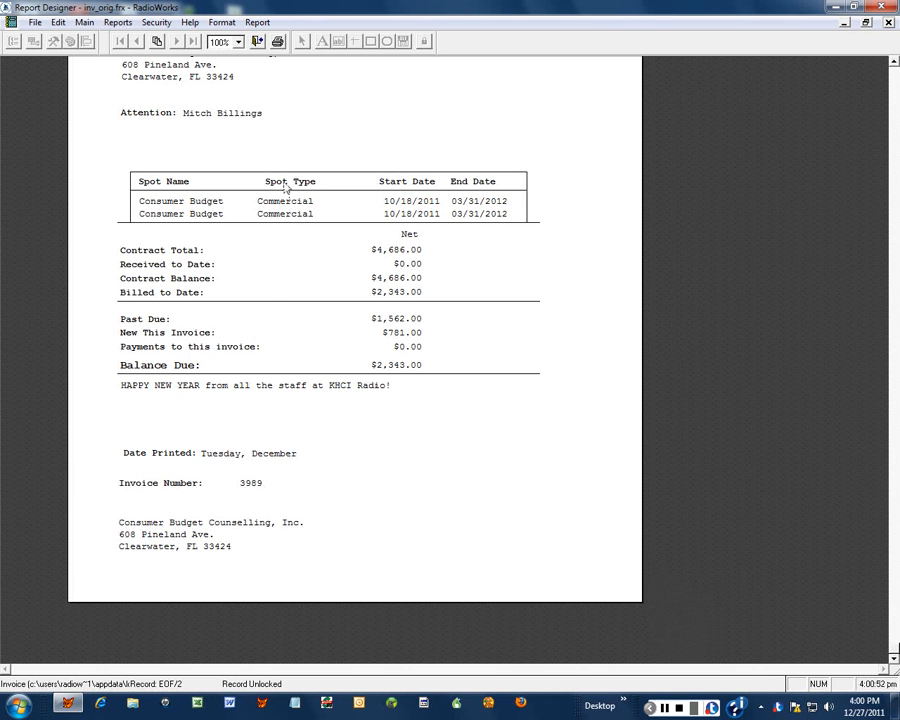
{"action": "left_click", "coordinate": [257, 42]}
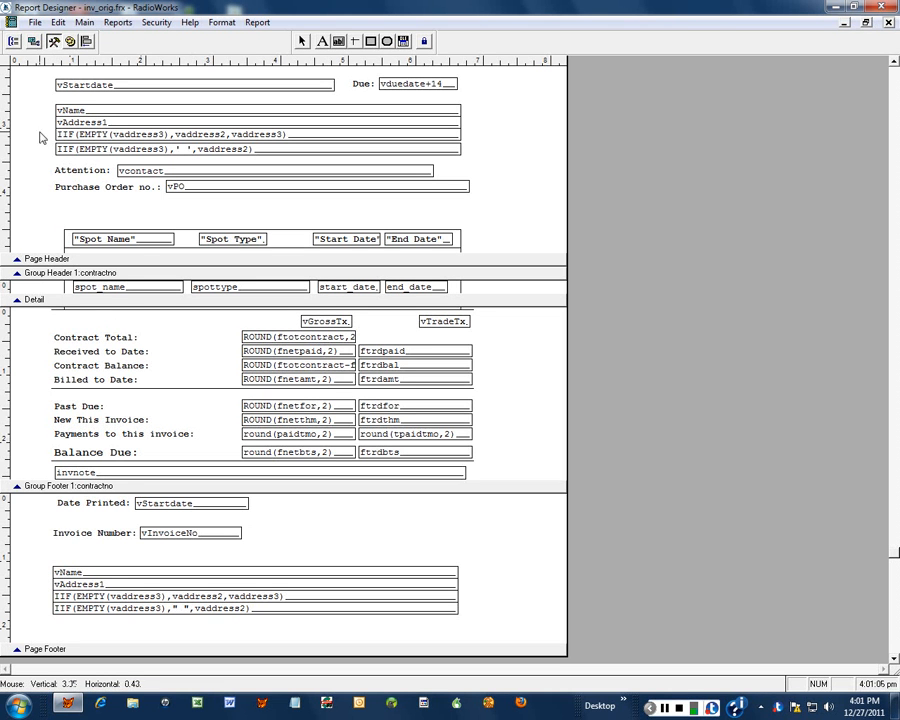
- Save the report as a new file, replacing 'orig' in the file name with 'KHC'
{"action": "left_click", "coordinate": [38, 24]}
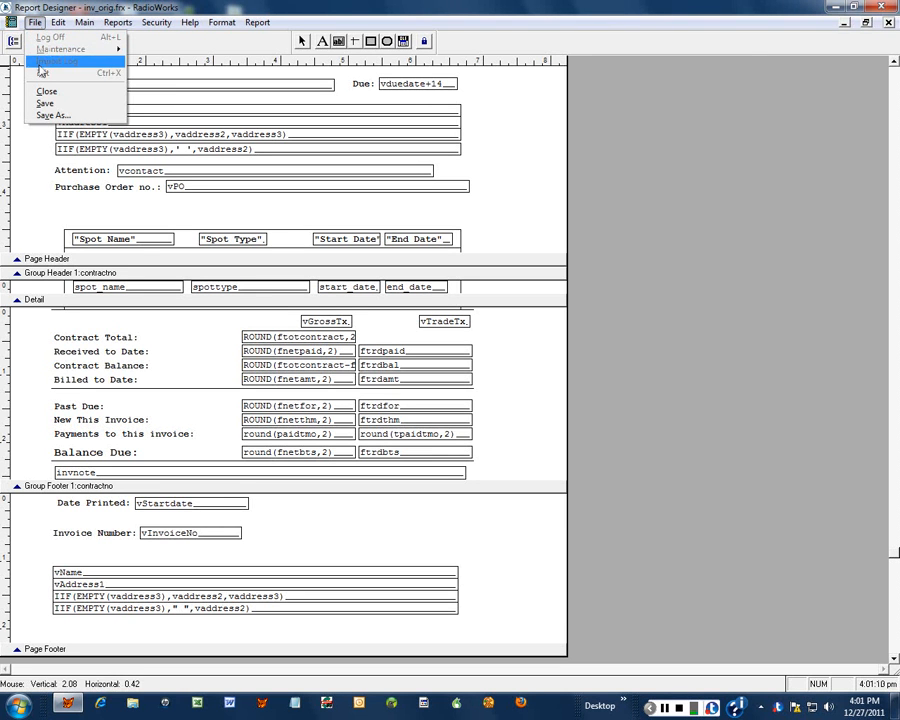
{"action": "left_click", "coordinate": [46, 117]}
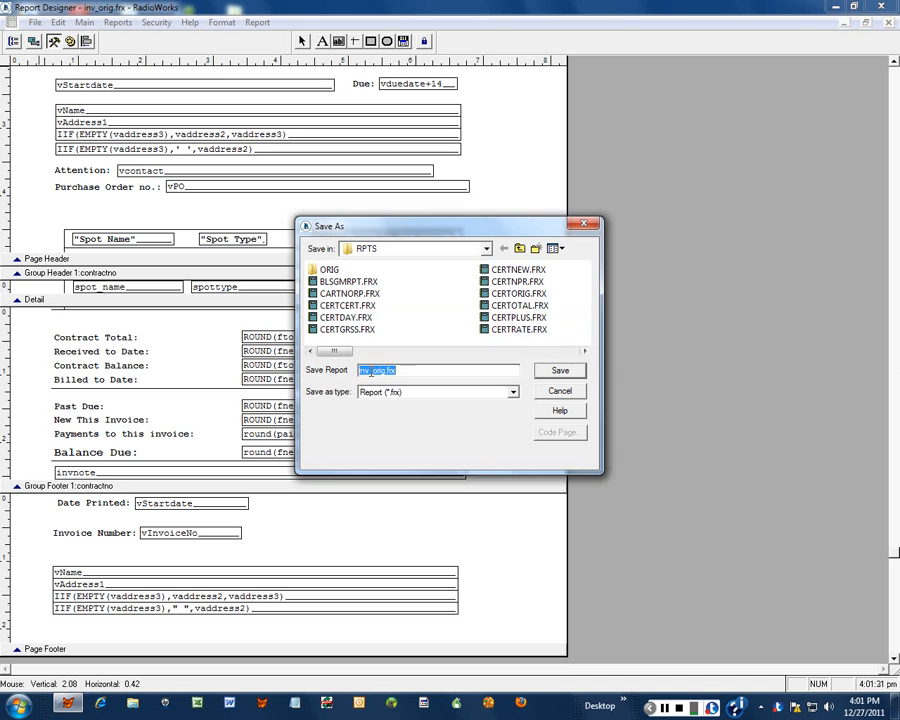
{"action": "left_click_drag", "start_coordinate": [374, 370], "coordinate": [379, 370]}
{"action": "key", "text": "Delete"}
{"action": "key", "text": "Delete"}
{"action": "key", "text": "Delete"}
{"action": "key", "text": "Delete"}
{"action": "type", "text": "KHC"}
{"action": "left_click", "coordinate": [553, 376]}
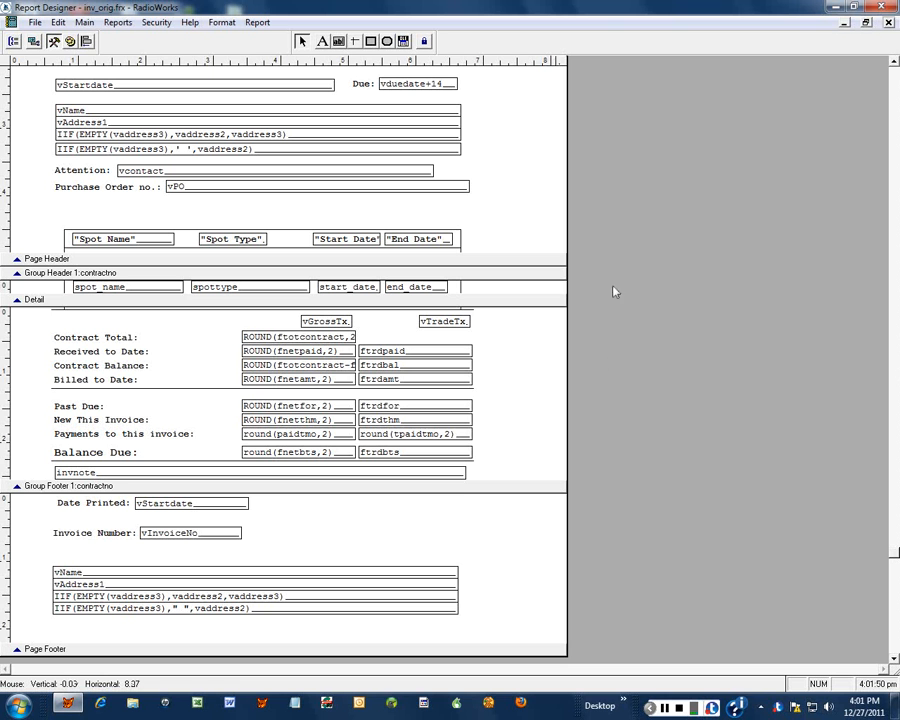
- Close the report layout, dismiss the invoice print options and close the contract window
{"action": "left_click", "coordinate": [888, 23]}
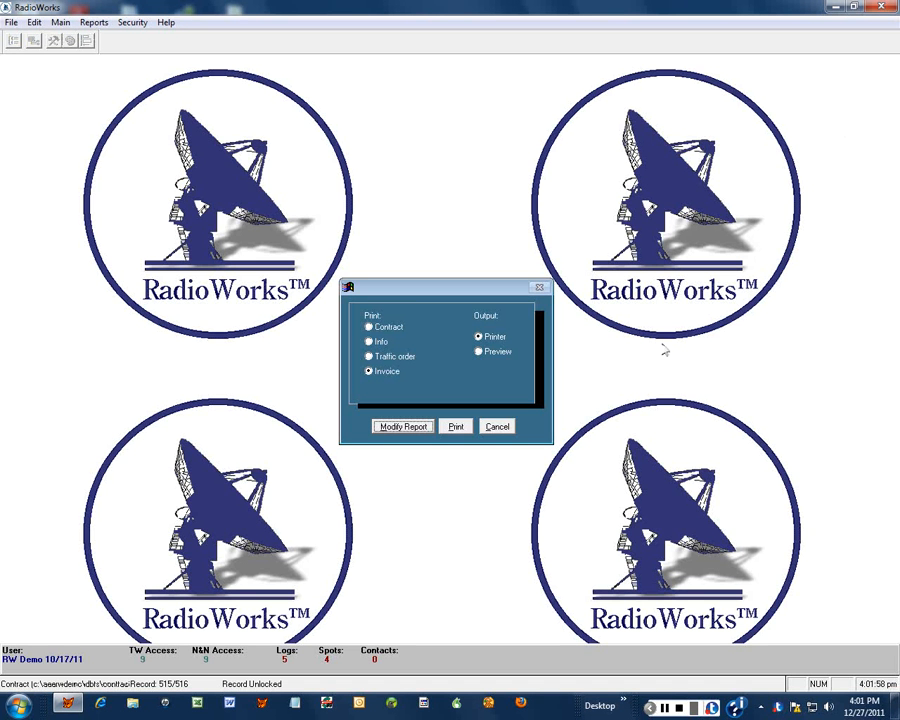
{"action": "left_click", "coordinate": [497, 428]}
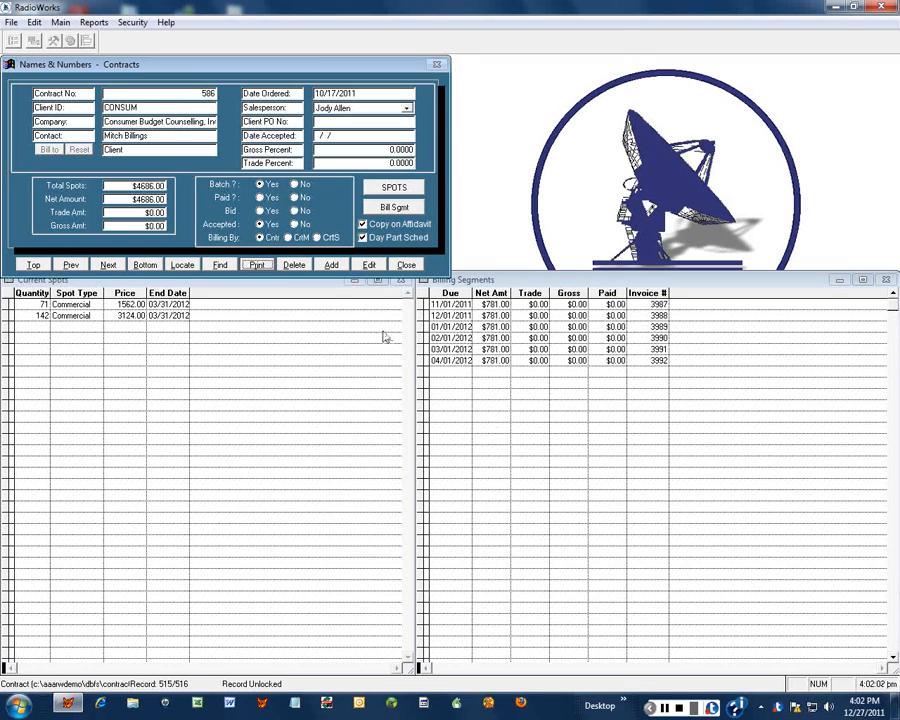
{"action": "left_click", "coordinate": [407, 266]}
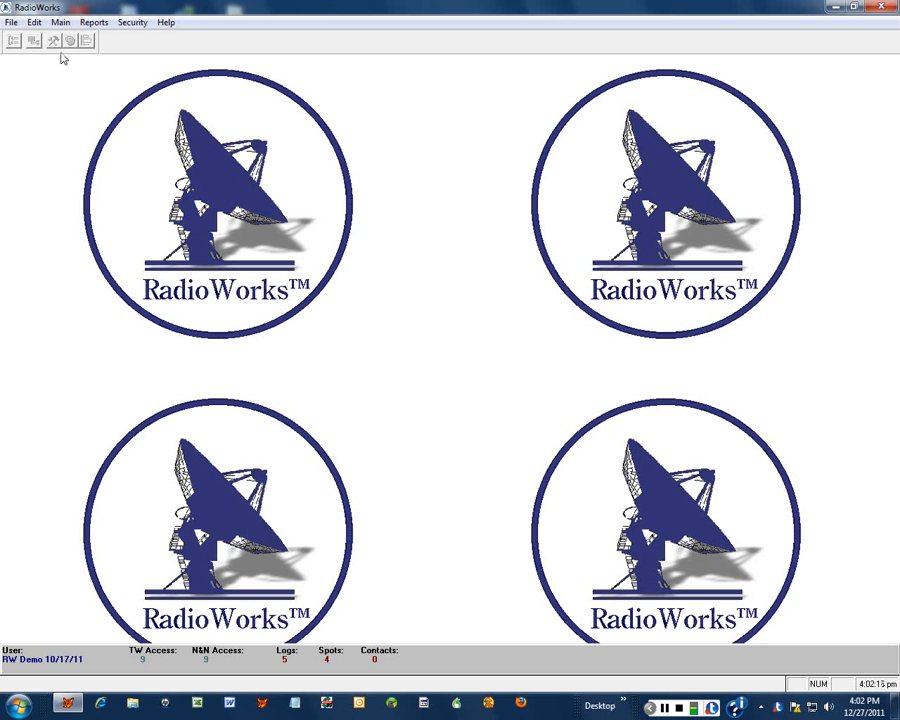
{"action": "left_click", "coordinate": [61, 22]}
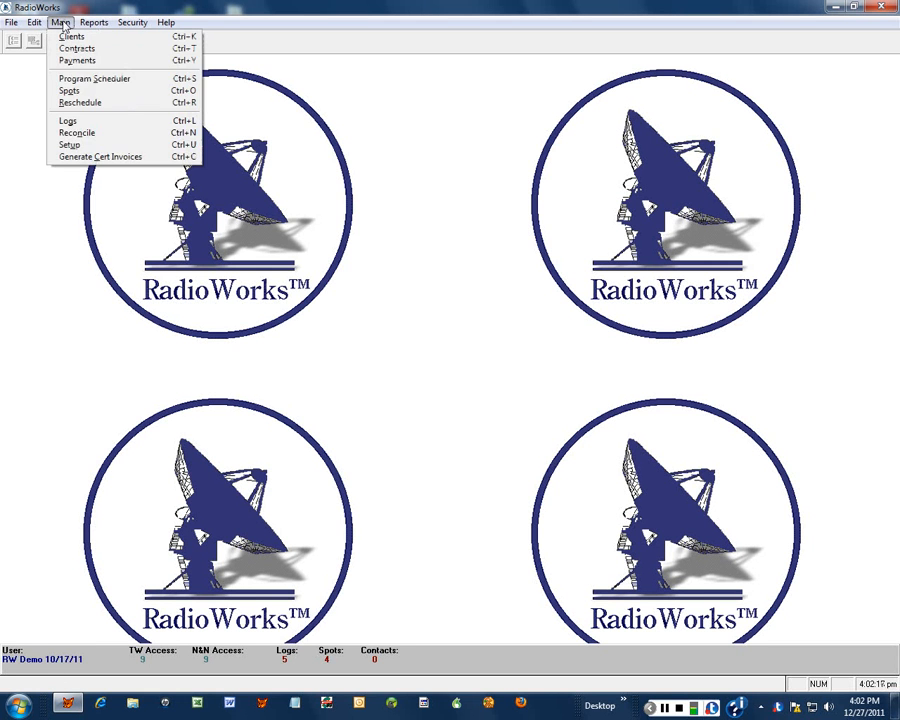
- Open the report file preferences from Main > Setup
{"action": "left_click", "coordinate": [70, 144]}
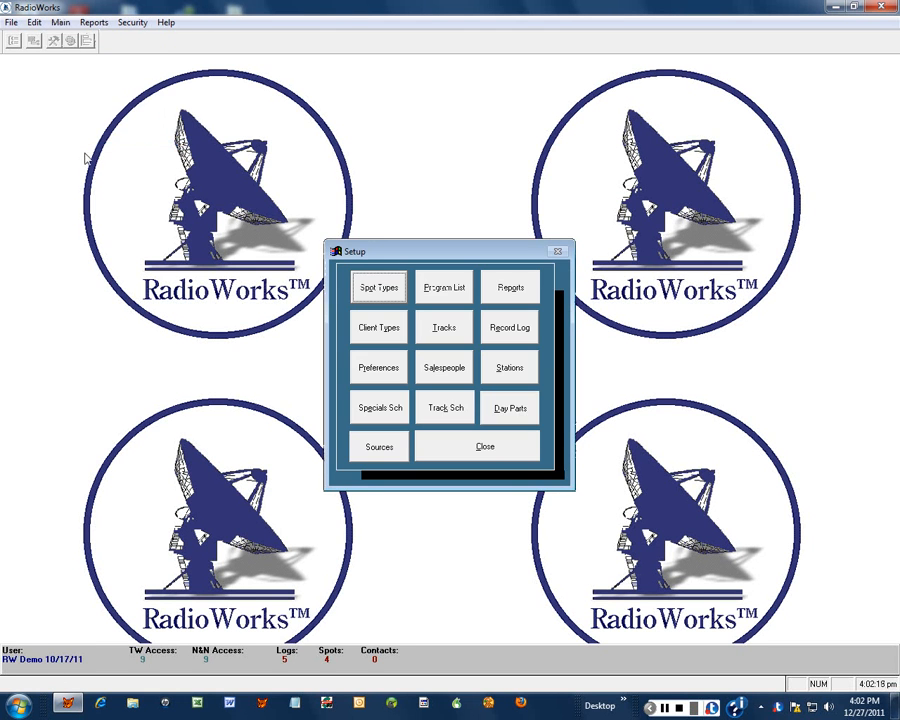
{"action": "left_click", "coordinate": [504, 298]}
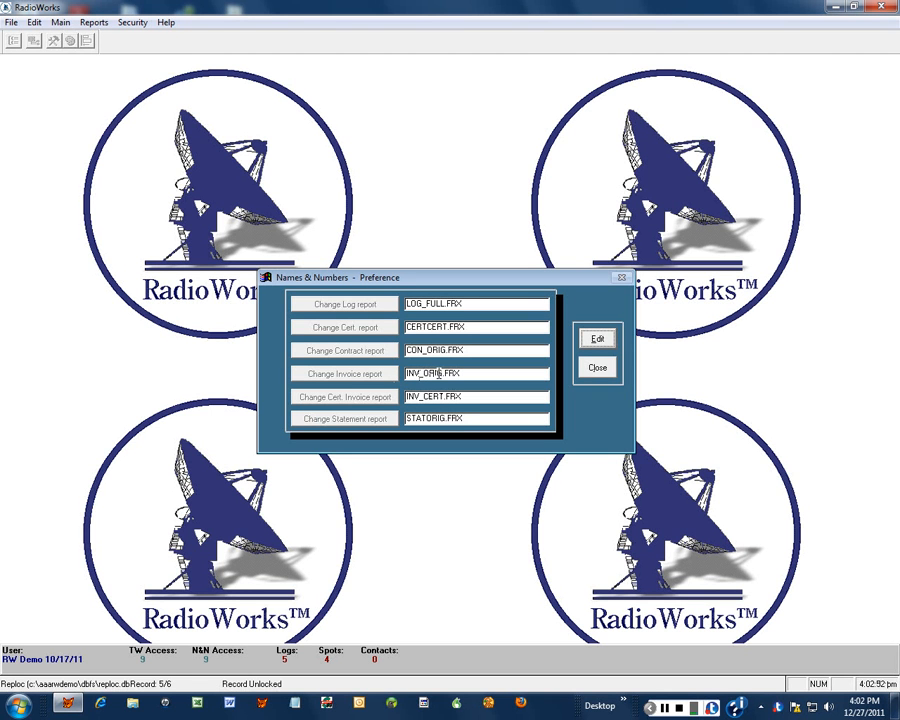
- Change the invoice report preference to inv_KHCI.frx and save the preferences
{"action": "left_click", "coordinate": [590, 341]}
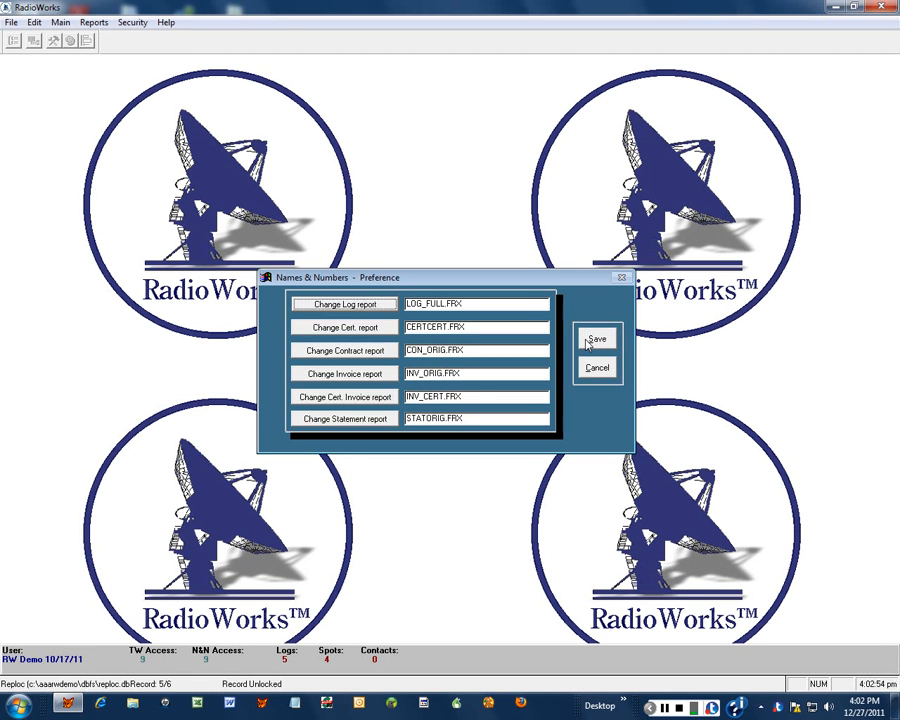
{"action": "left_click", "coordinate": [348, 376]}
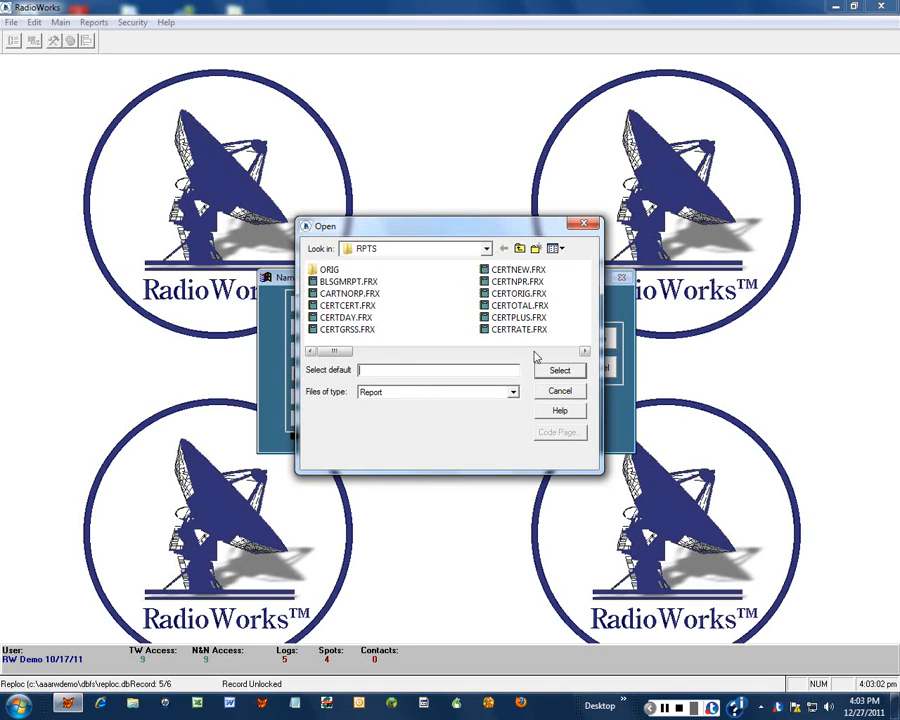
{"action": "left_click", "coordinate": [535, 352]}
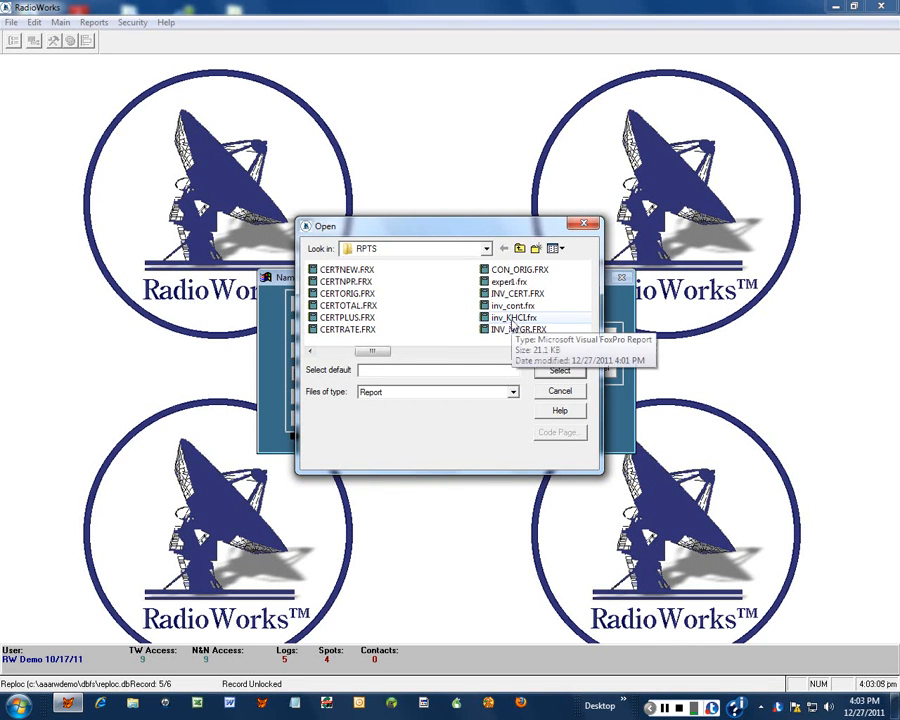
{"action": "left_click", "coordinate": [512, 318]}
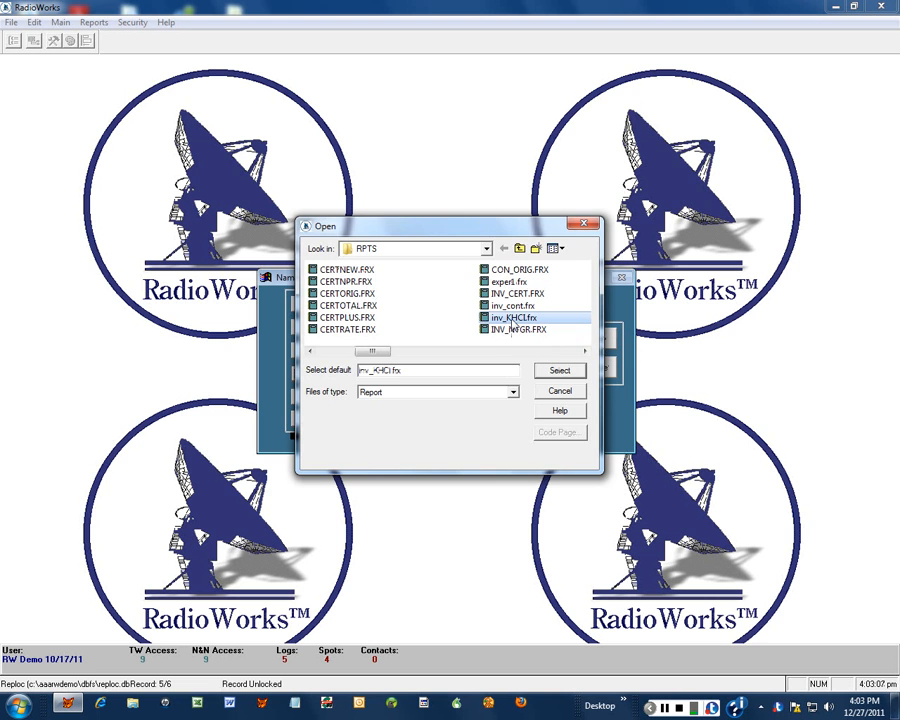
{"action": "left_click", "coordinate": [550, 376]}
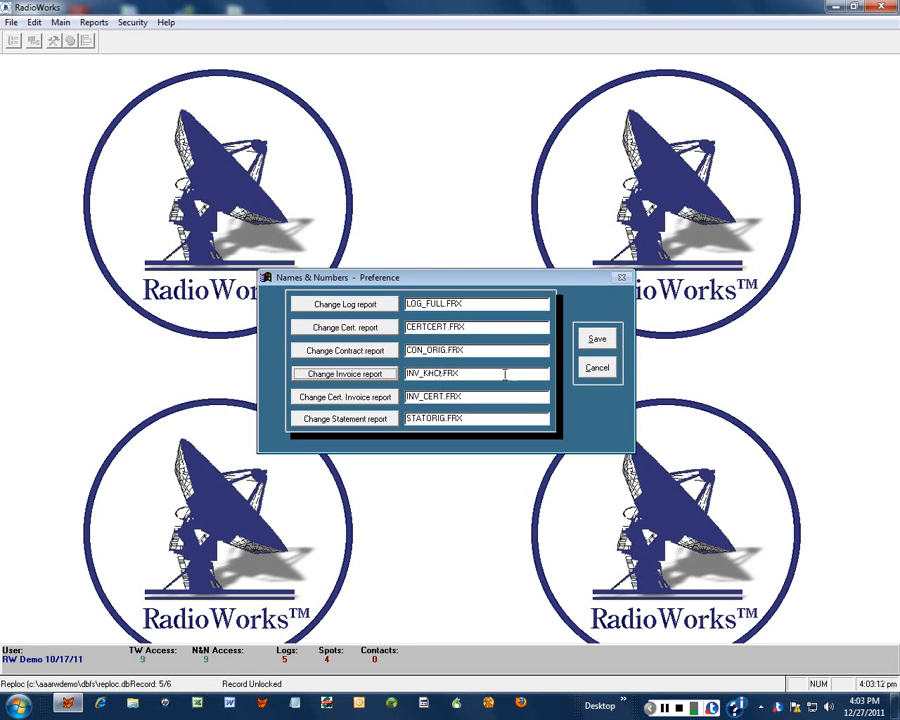
{"action": "left_click", "coordinate": [594, 341]}
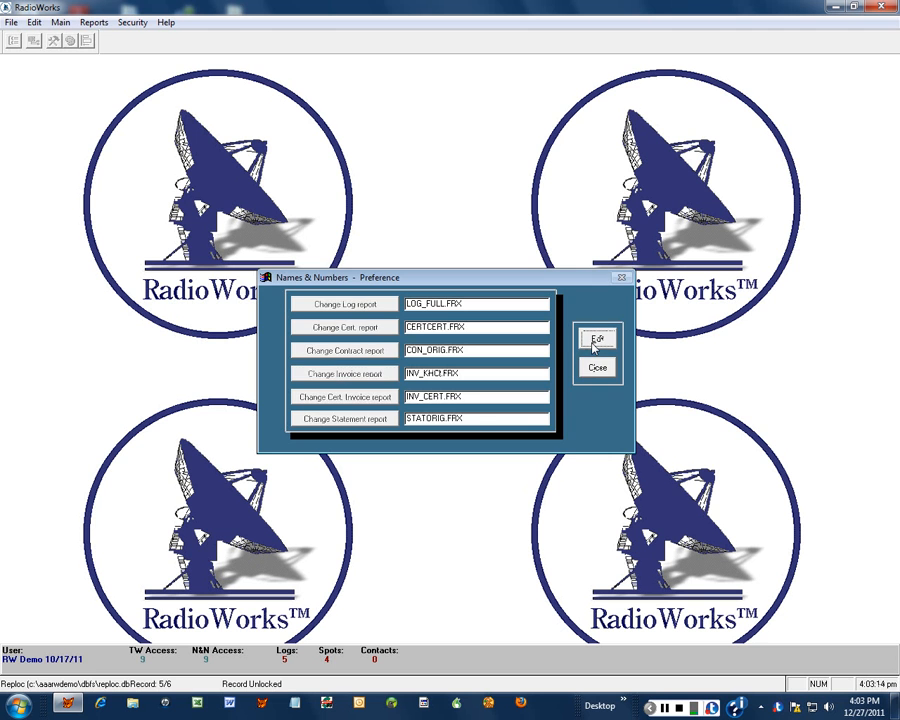
- Close the report preferences and setup windows
{"action": "left_click", "coordinate": [590, 368]}
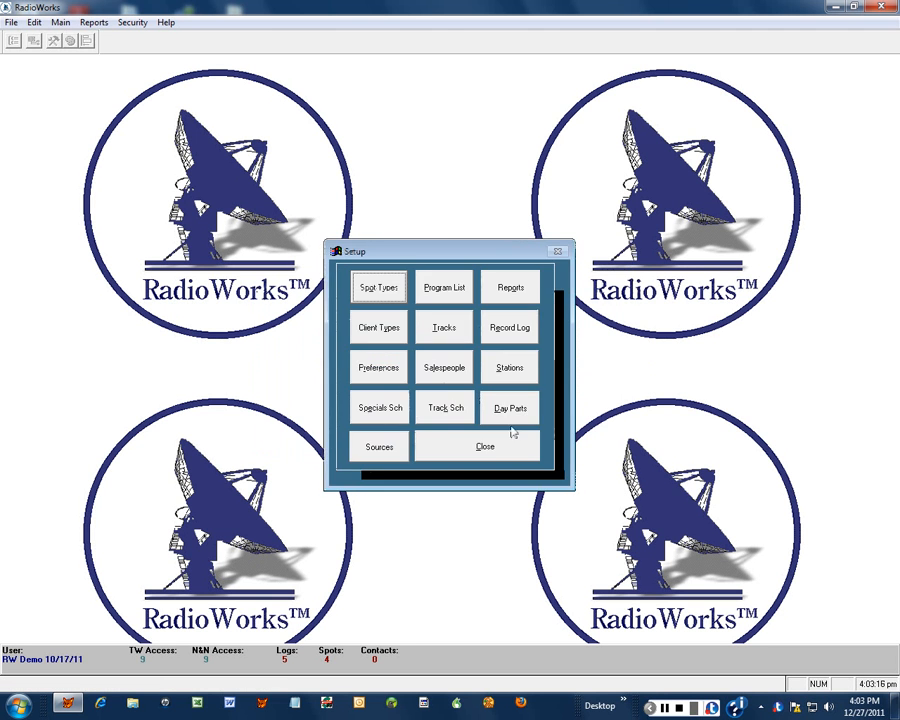
{"action": "left_click", "coordinate": [496, 446]}
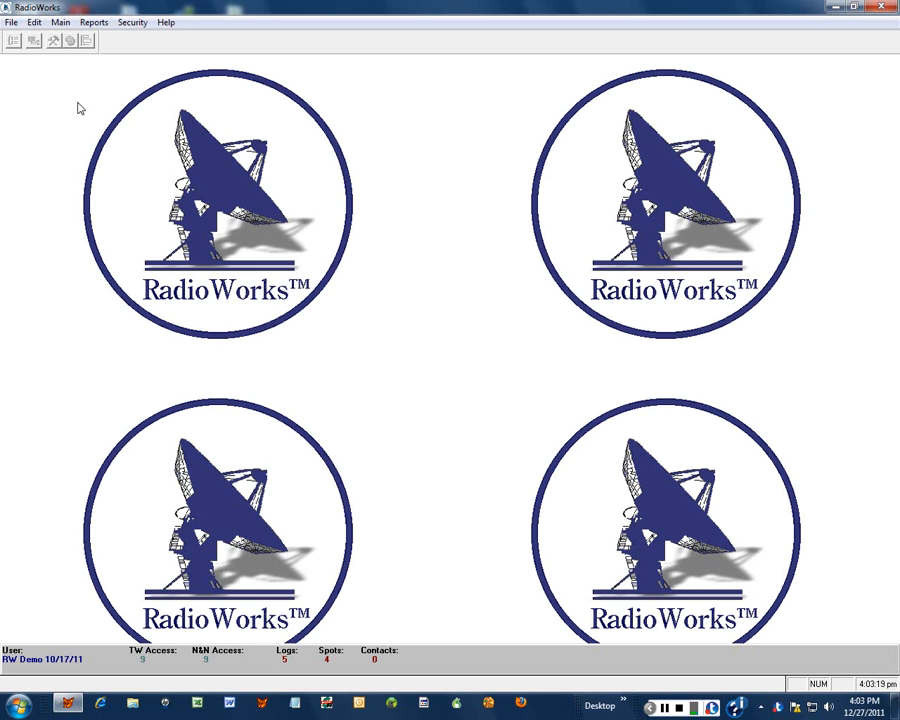
{"action": "left_click", "coordinate": [61, 22]}
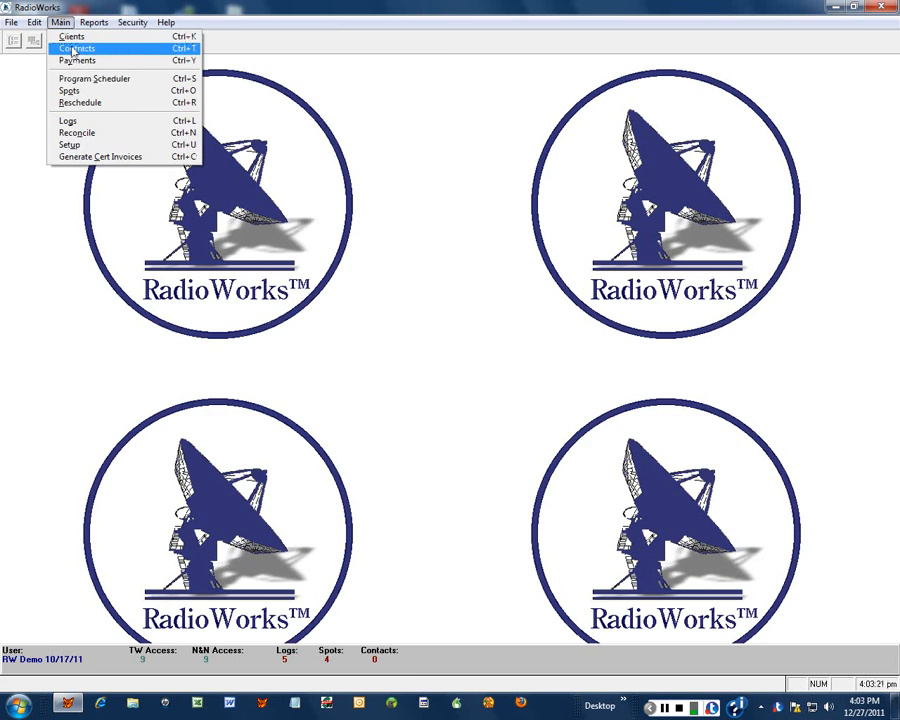
- Go back to contract 586 and start an on-screen invoice print preview
{"action": "left_click", "coordinate": [76, 48]}
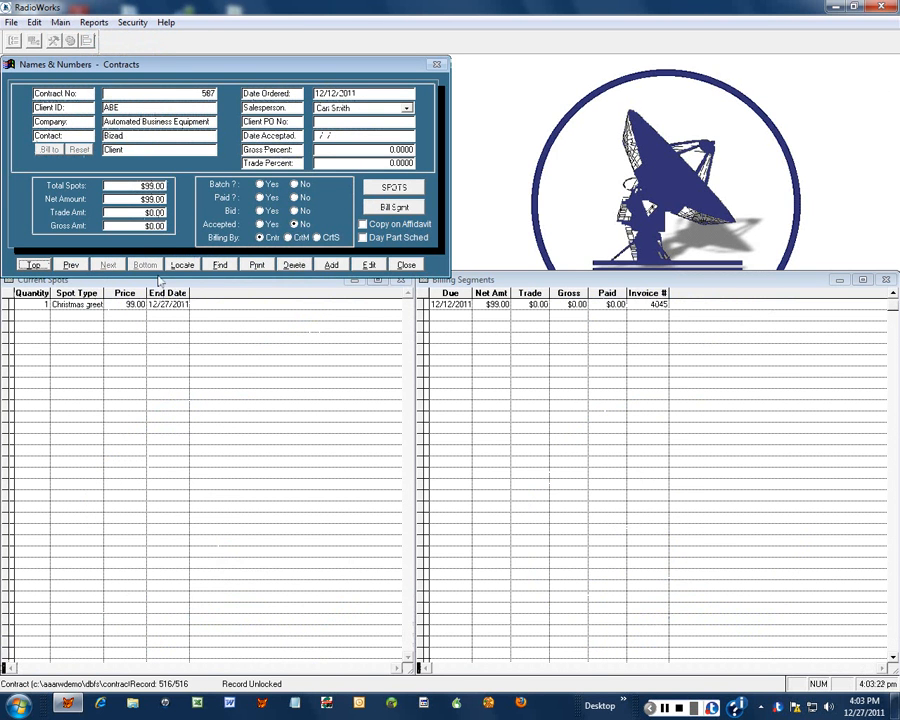
{"action": "left_click", "coordinate": [72, 264]}
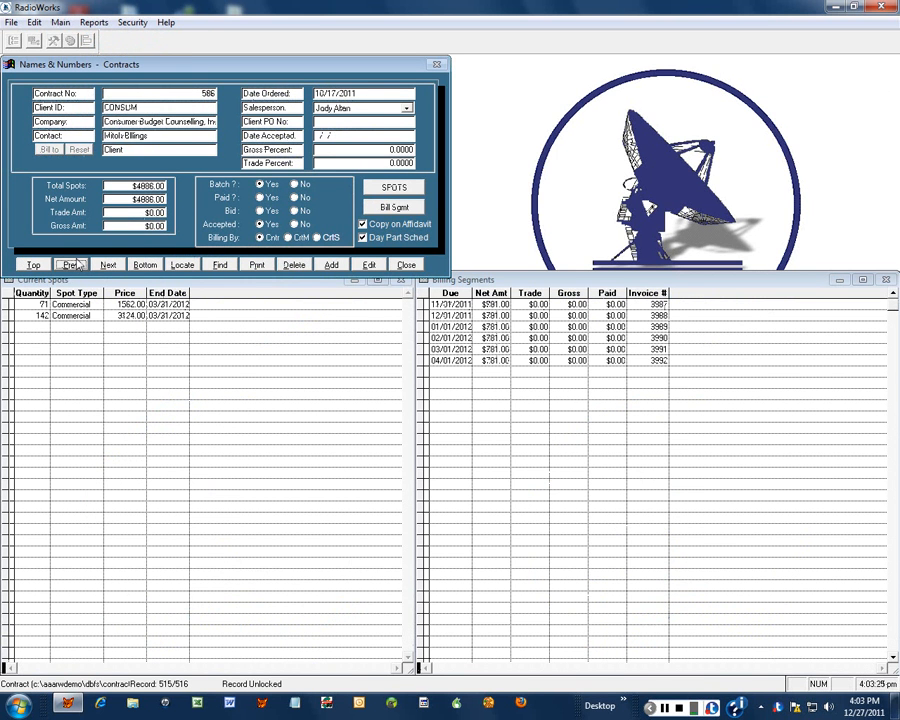
{"action": "left_click", "coordinate": [257, 266]}
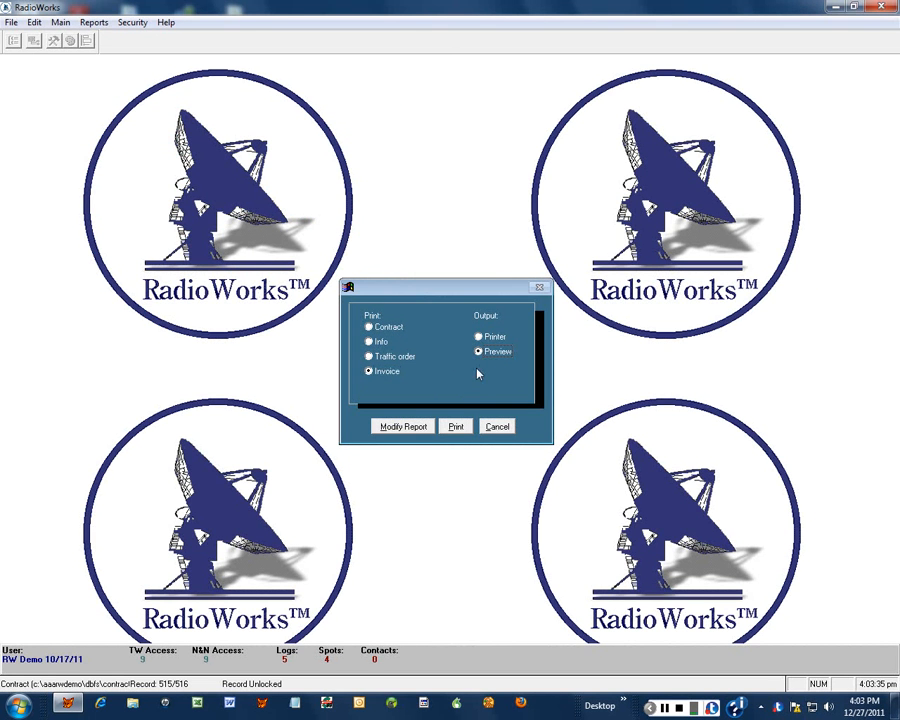
{"action": "left_click", "coordinate": [459, 429]}
{"action": "left_click", "coordinate": [461, 430]}
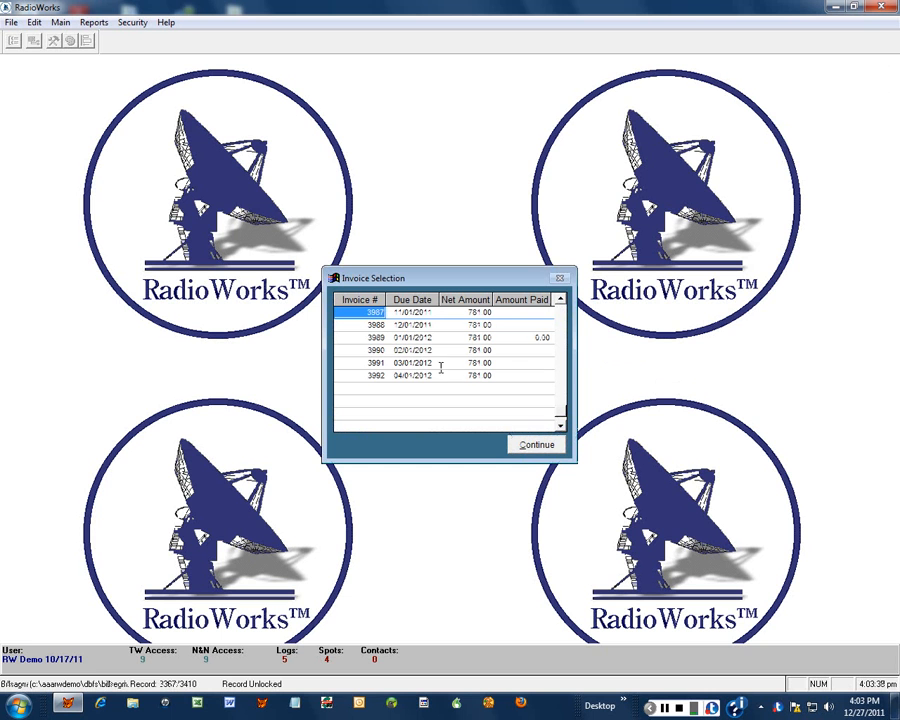
- Preview invoice 3989 with the station logo and holiday greeting, then close it
{"action": "left_click", "coordinate": [414, 337]}
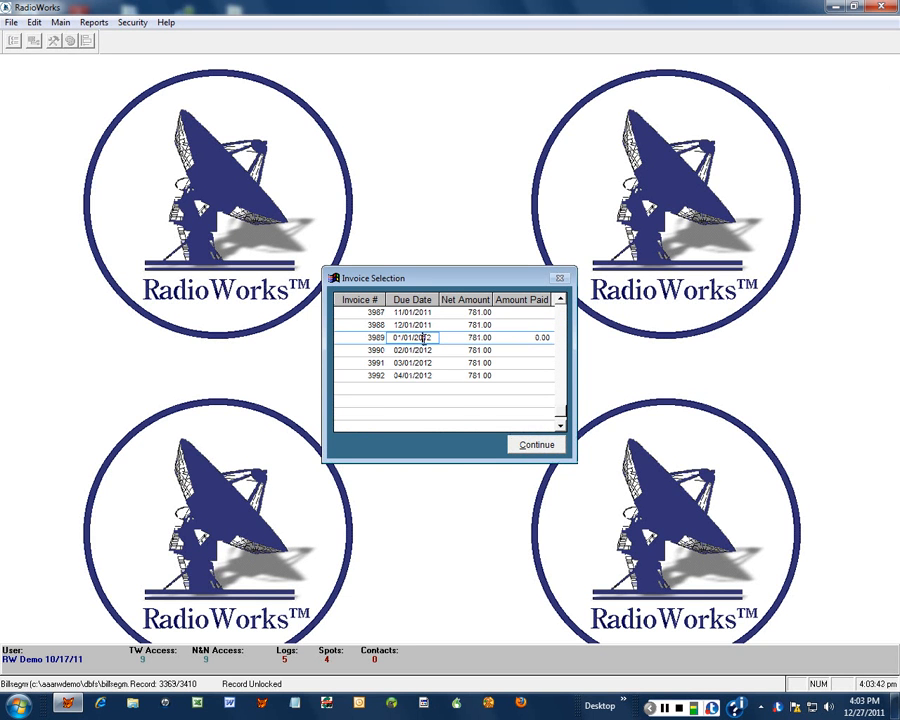
{"action": "left_click", "coordinate": [536, 445]}
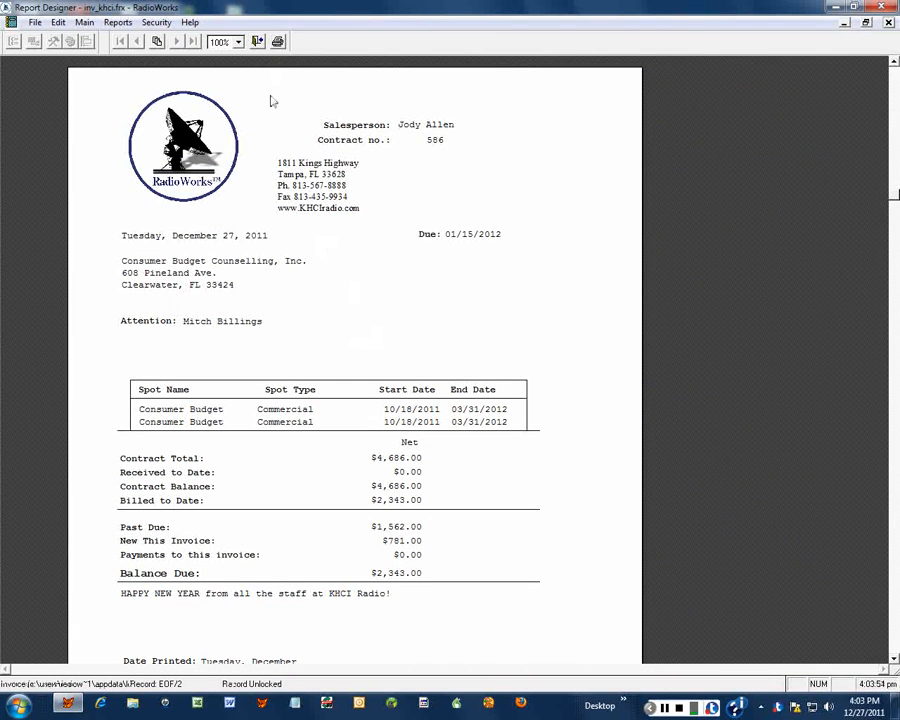
{"action": "left_click", "coordinate": [258, 42]}
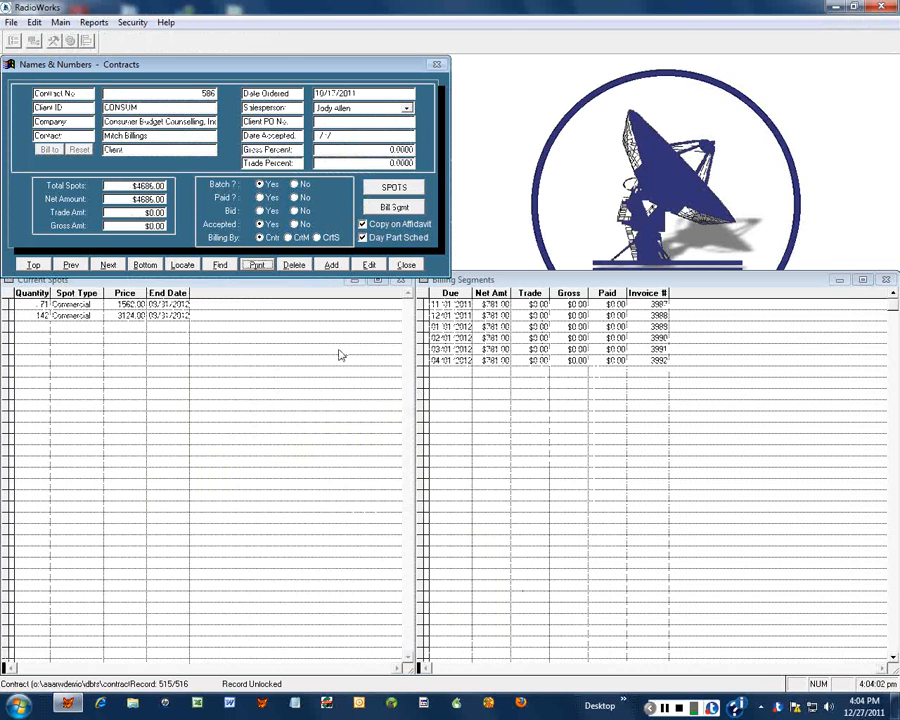